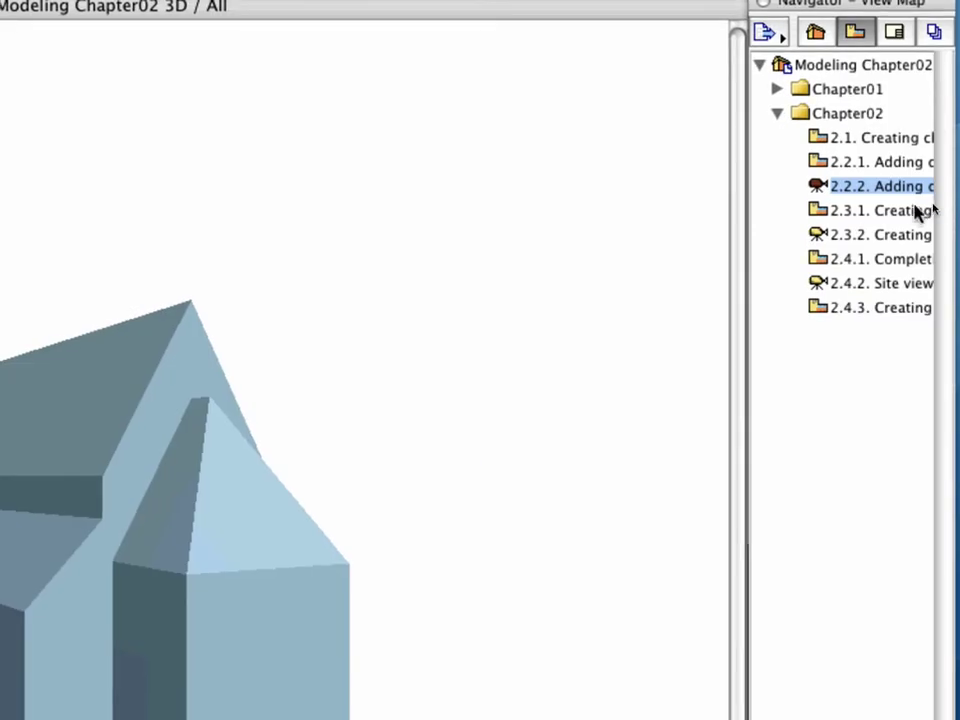
Open saved view 2.3.1 Ground Floor plan from the Navigator View Map.
{"action": "double_click", "coordinate": [918, 212]}
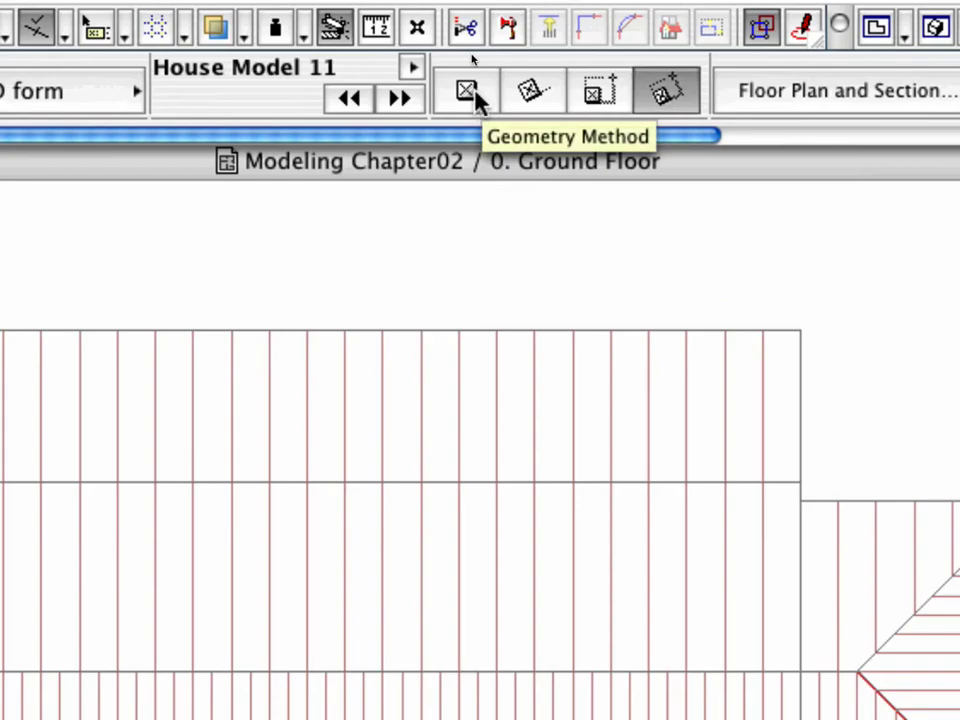
Use the single anchor point placement method and search the object library for 'Cube', finding Cube 11.
{"action": "left_click", "coordinate": [471, 56]}
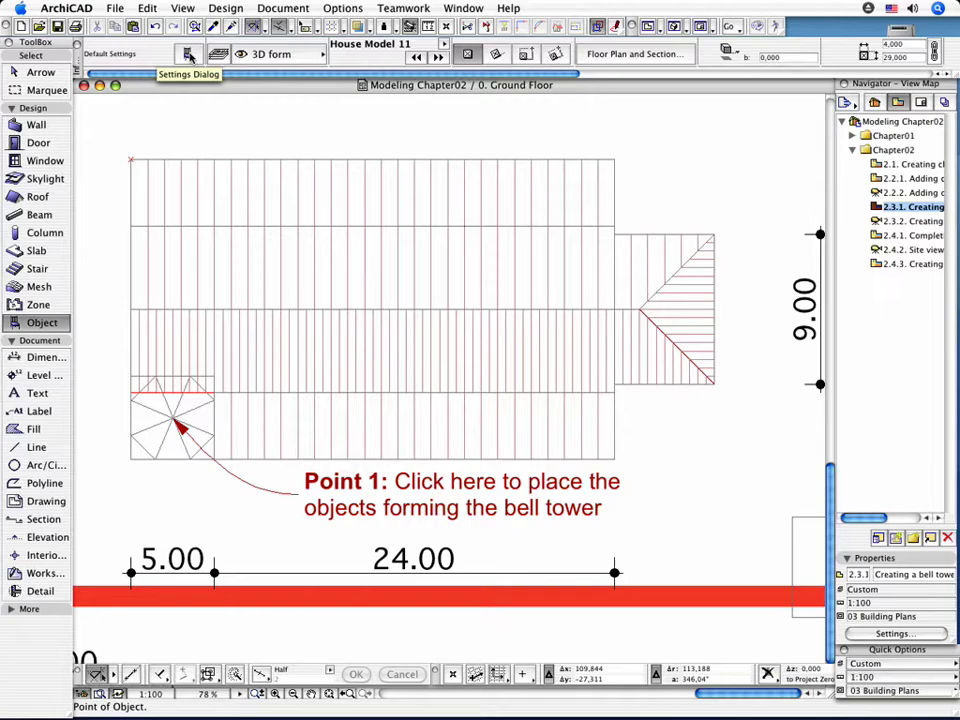
{"action": "left_click", "coordinate": [180, 150]}
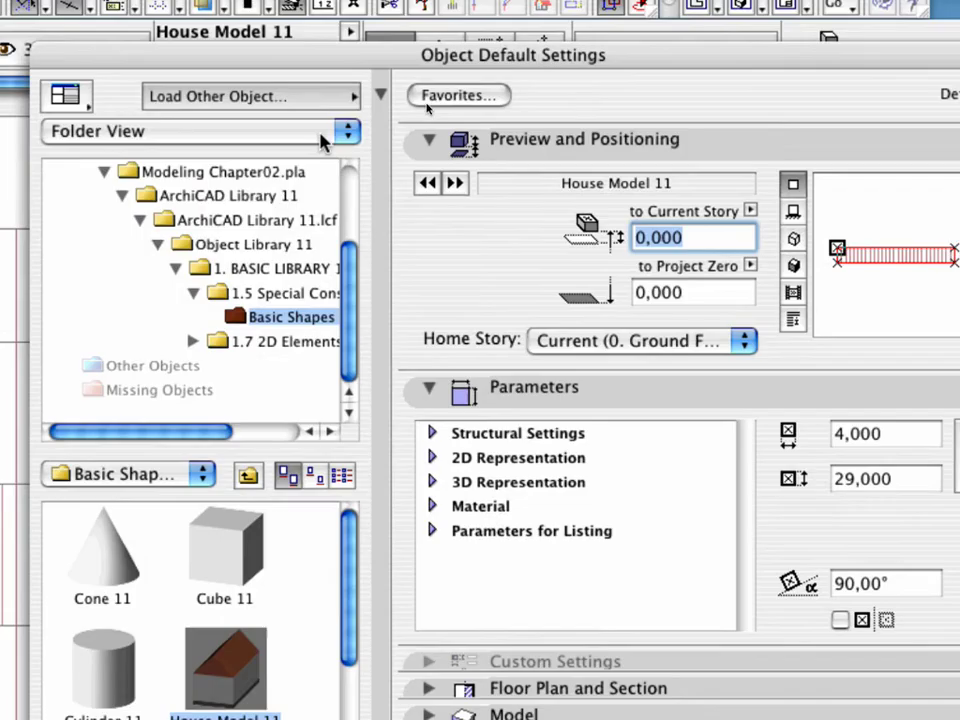
{"action": "left_click", "coordinate": [320, 142]}
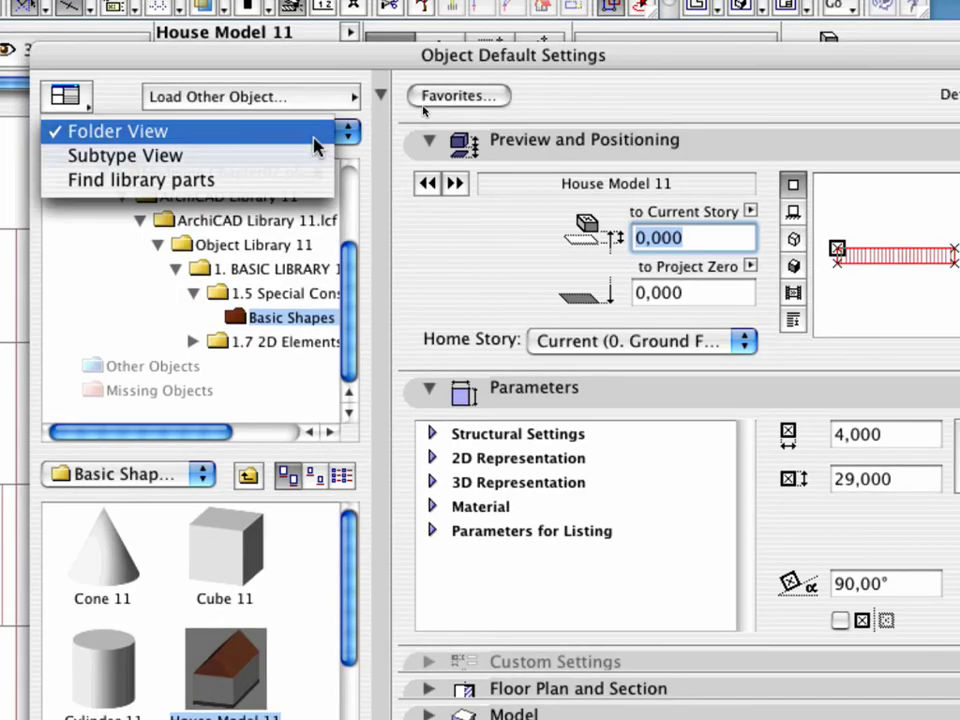
{"action": "left_click", "coordinate": [318, 190]}
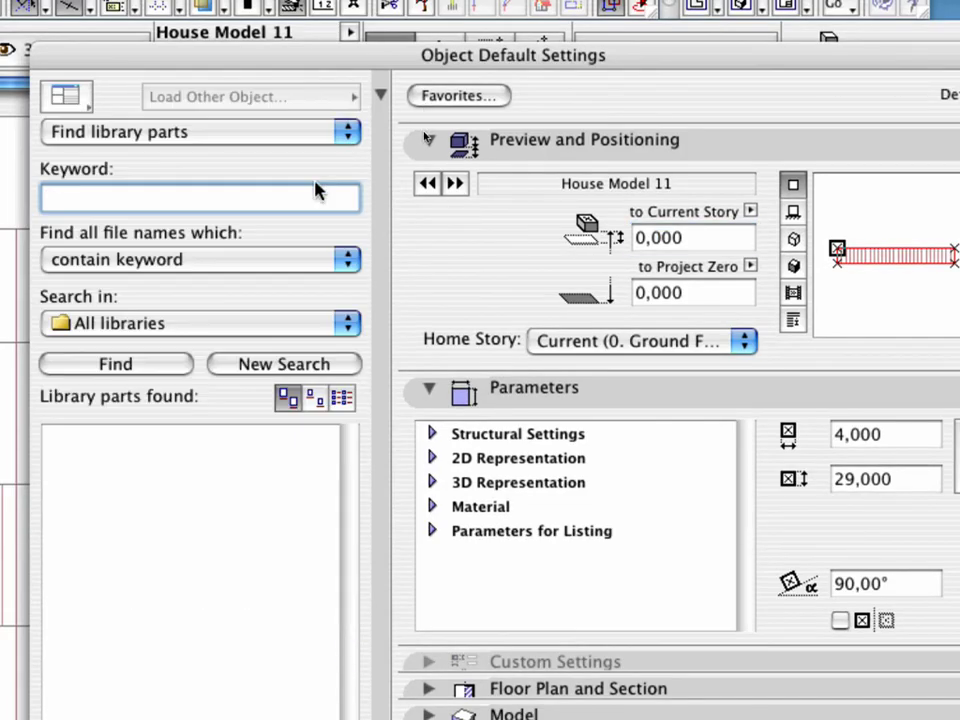
{"action": "type", "text": "Cube"}
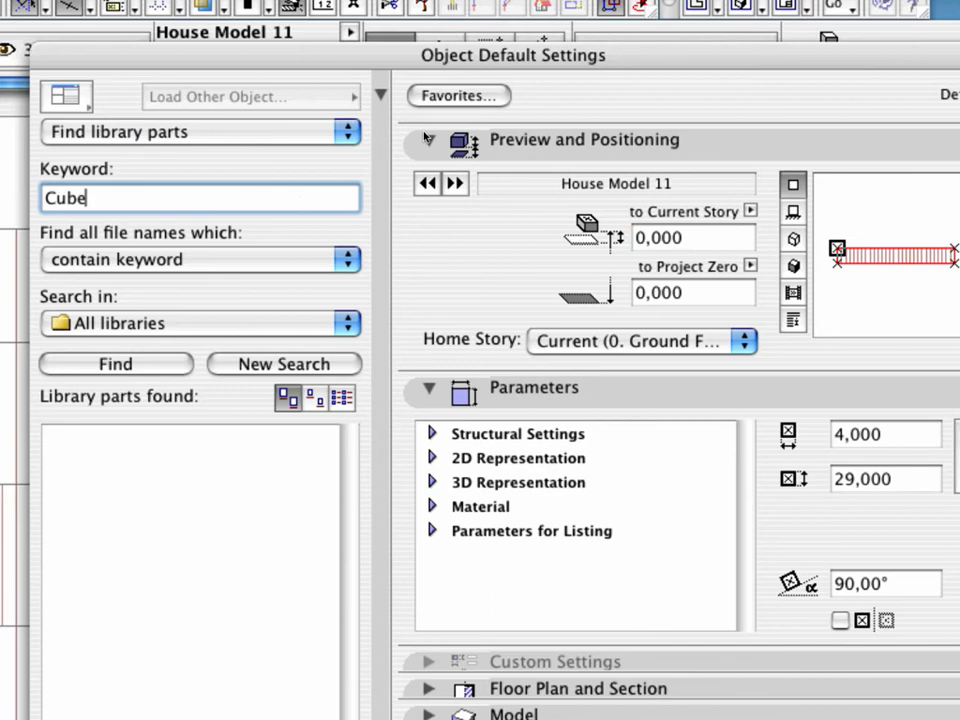
{"action": "left_click", "coordinate": [182, 377]}
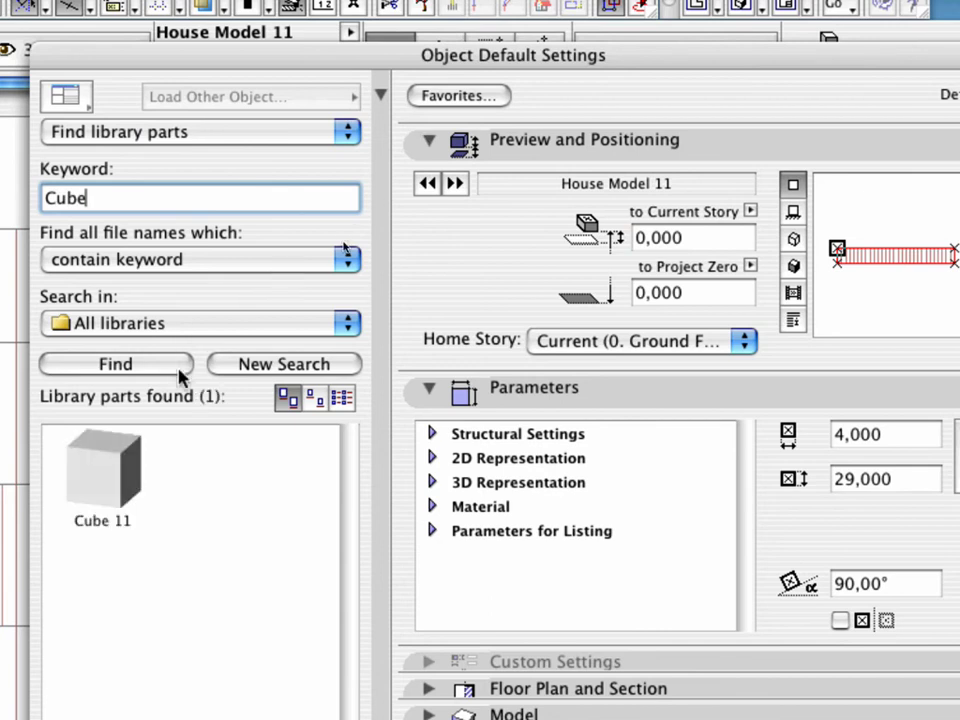
Select Cube 11, size it 5,000 × 5,000 × 25,000, and confirm the settings.
{"action": "left_click", "coordinate": [135, 458]}
{"action": "double_click", "coordinate": [880, 434]}
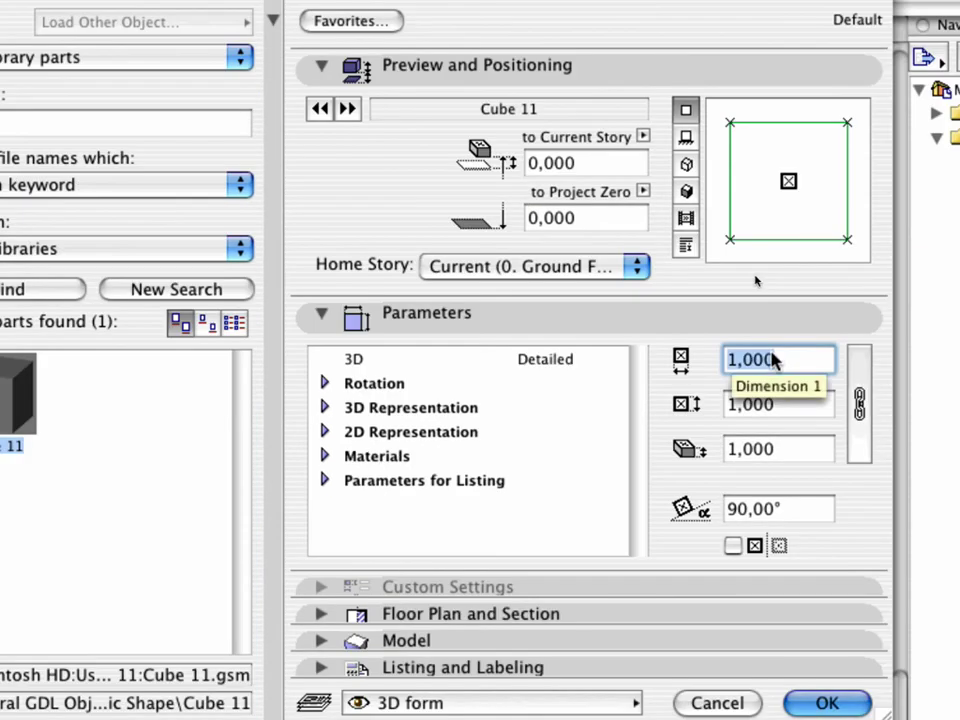
{"action": "type", "text": "5"}
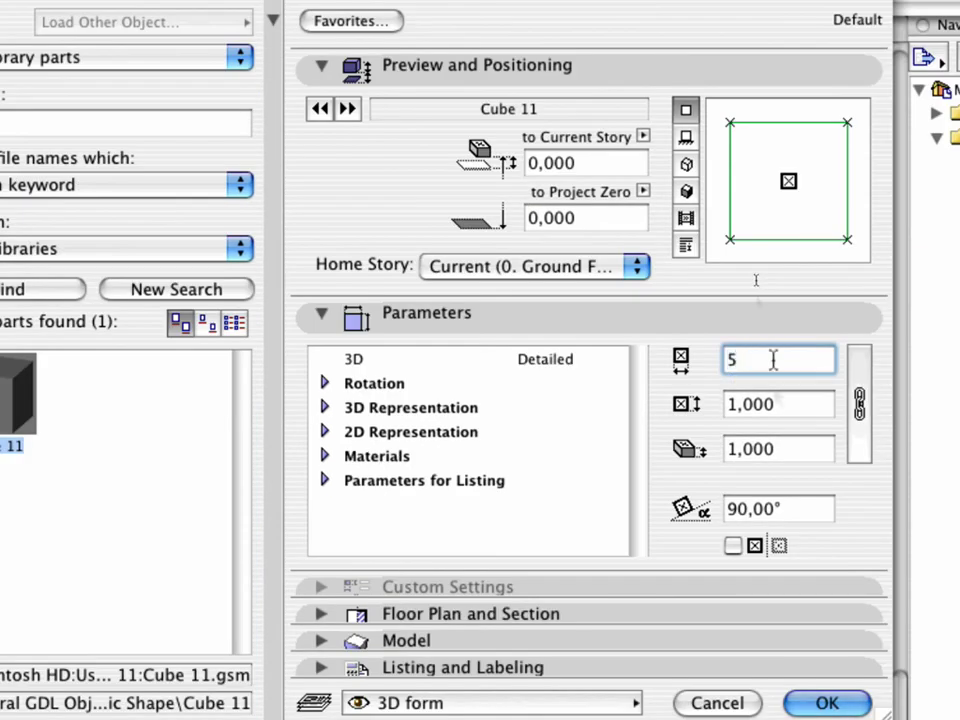
{"action": "left_click", "coordinate": [776, 403]}
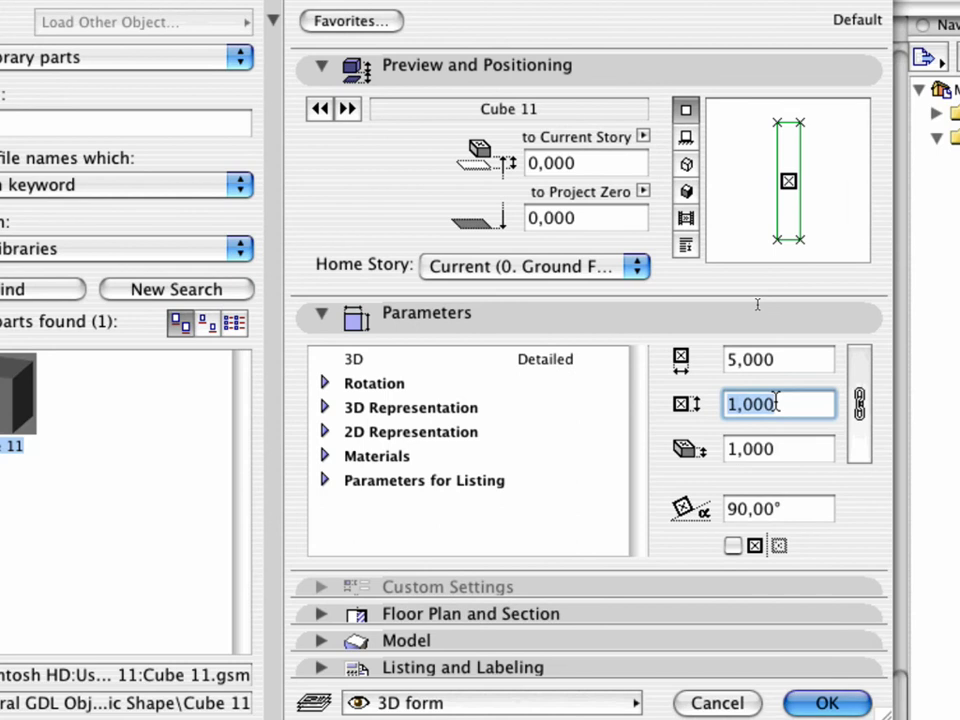
{"action": "type", "text": "5"}
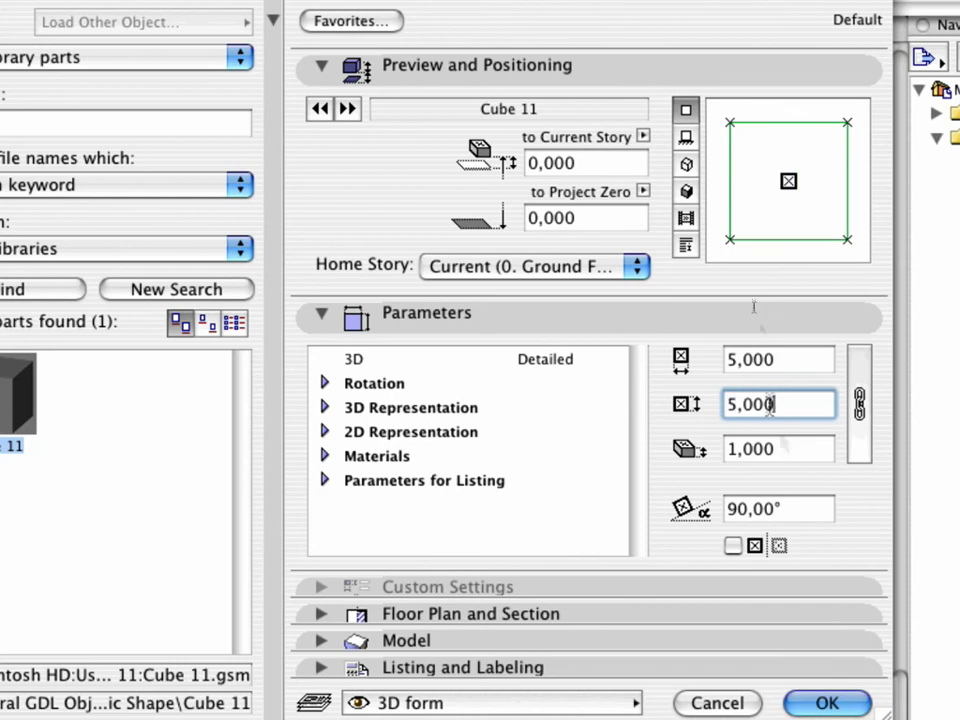
{"action": "left_click", "coordinate": [787, 452]}
{"action": "double_click", "coordinate": [787, 452]}
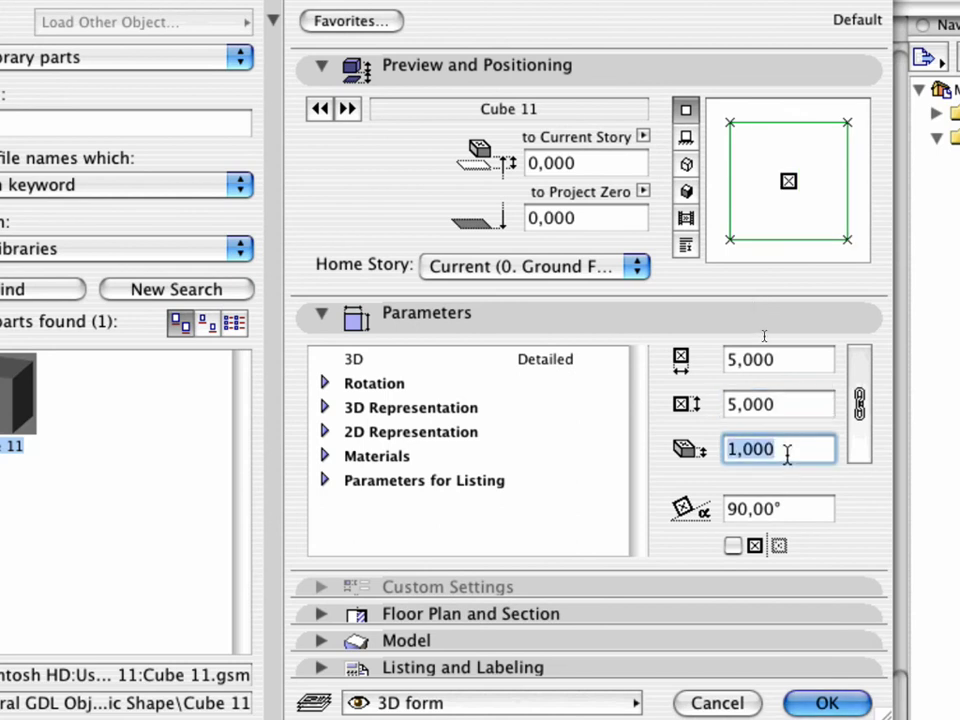
{"action": "type", "text": "25"}
{"action": "key", "text": "Return"}
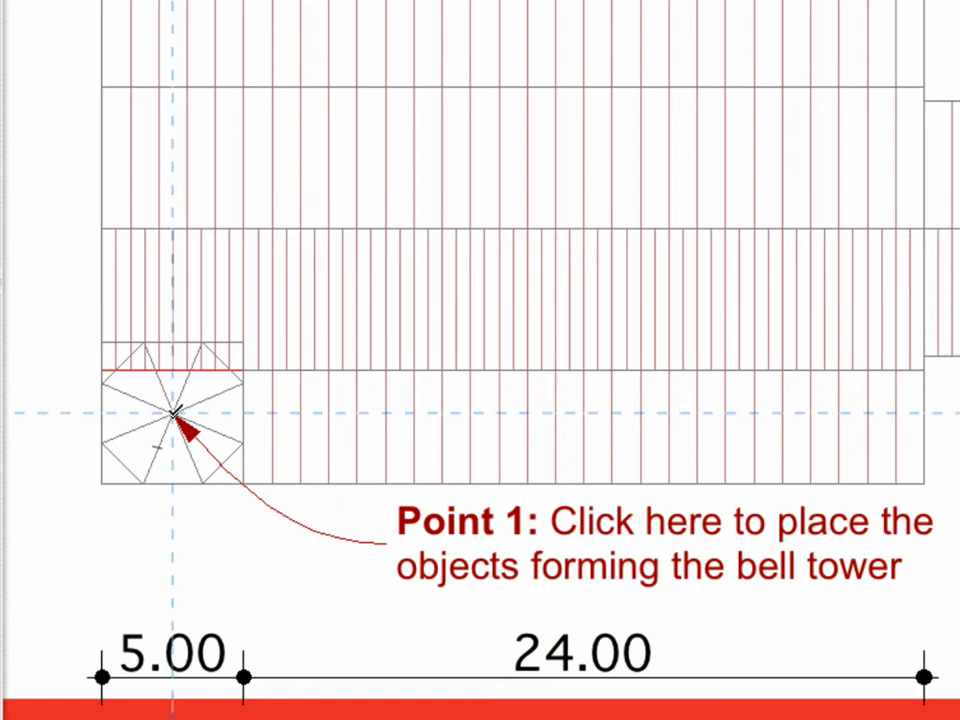
Place the cube at the bell-tower point and select Pyramid 11 as the next object.
{"action": "left_click", "coordinate": [176, 414]}
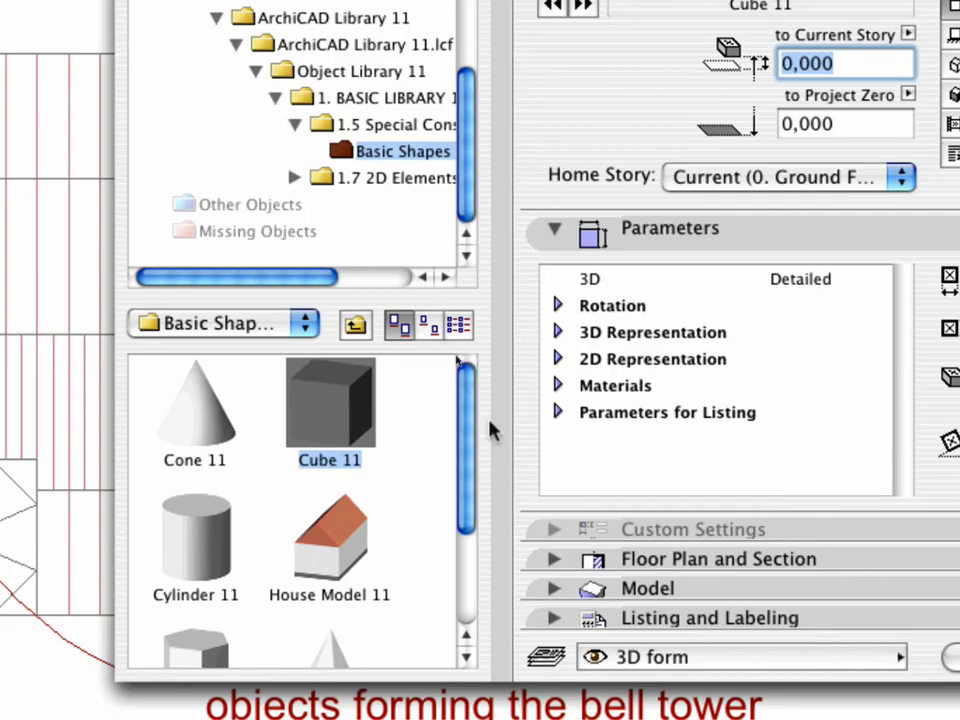
{"action": "left_click_drag", "start_coordinate": [471, 465], "coordinate": [470, 515]}
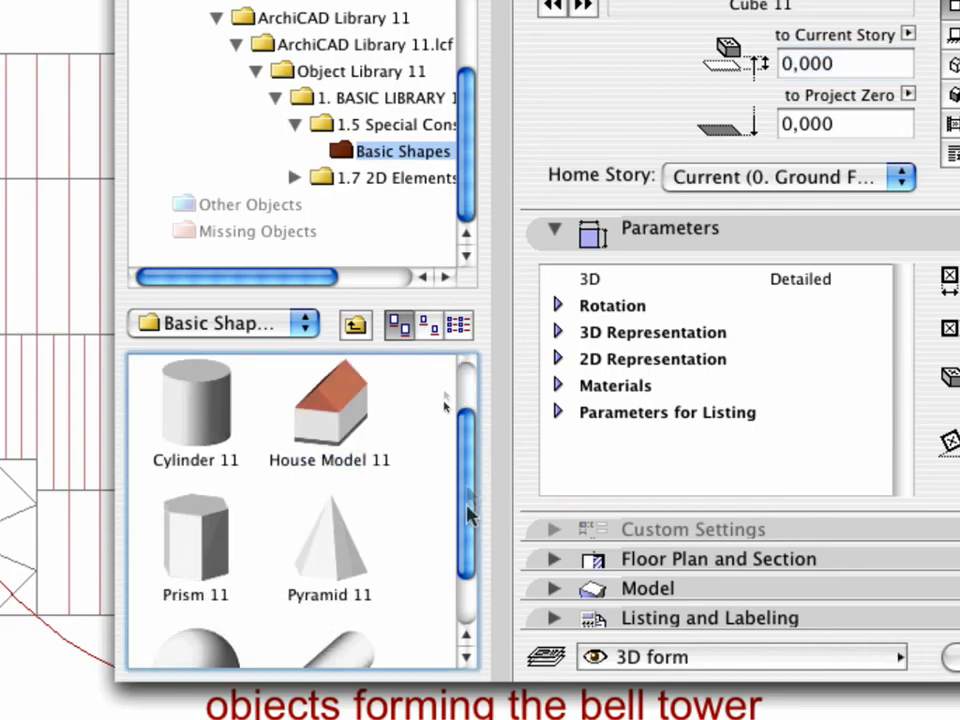
{"action": "left_click", "coordinate": [345, 545]}
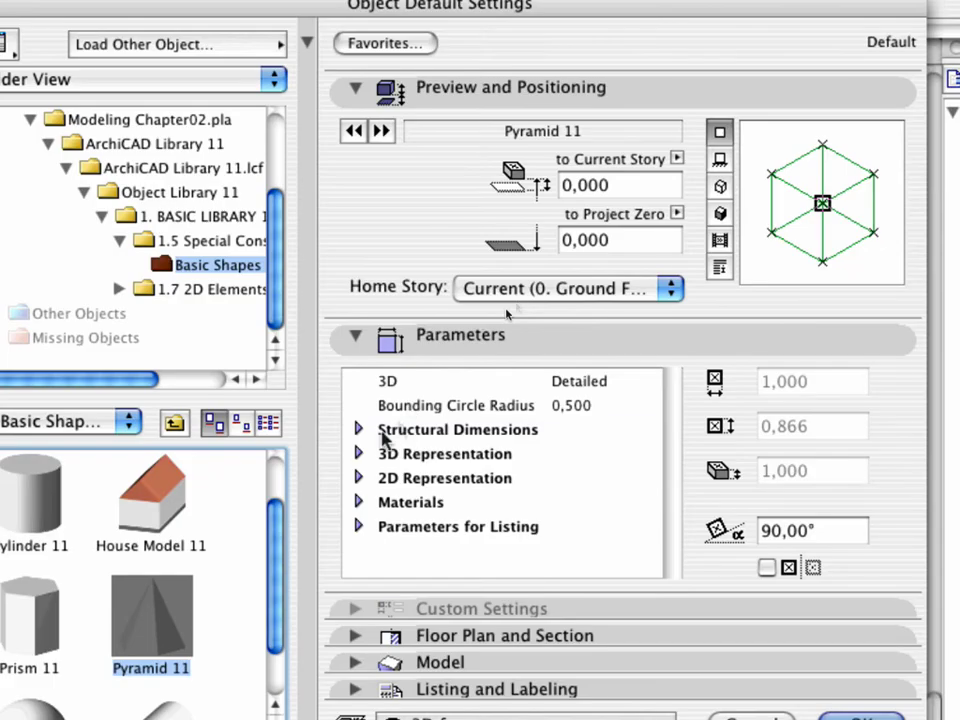
{"action": "left_click", "coordinate": [557, 332]}
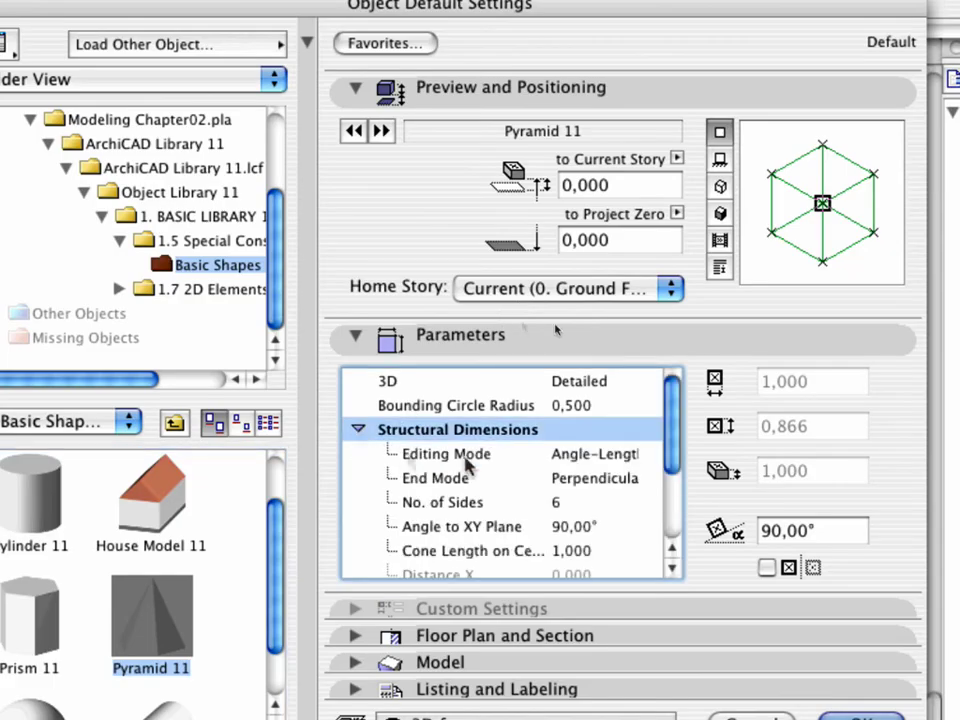
Give Pyramid 11 8 sides, a 7,500 cone length and a 22,50° rotation.
{"action": "left_click", "coordinate": [578, 502]}
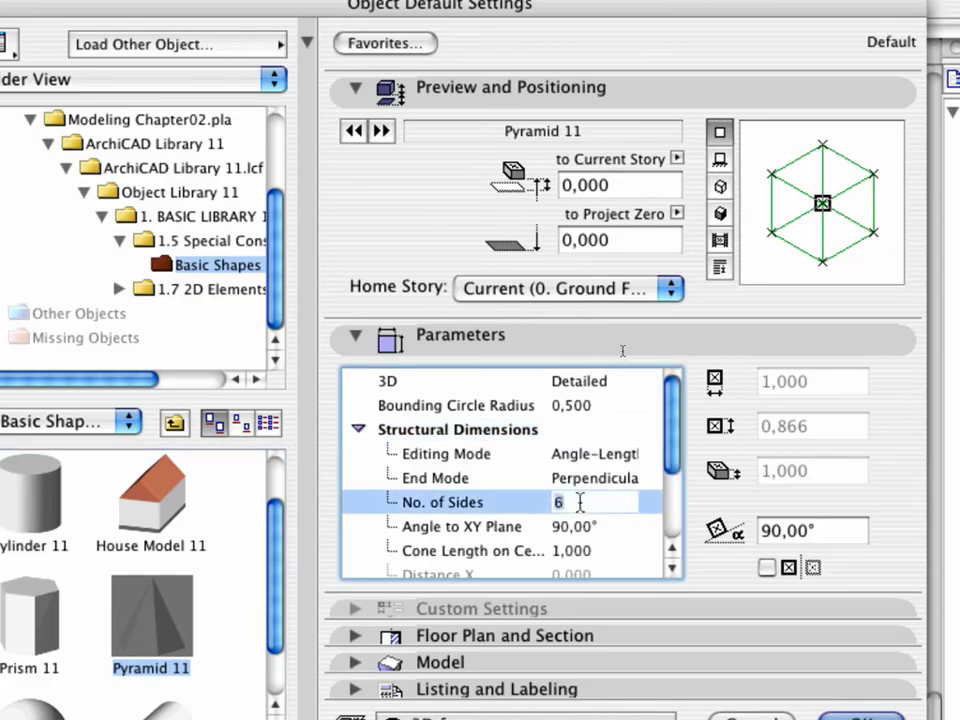
{"action": "type", "text": "8"}
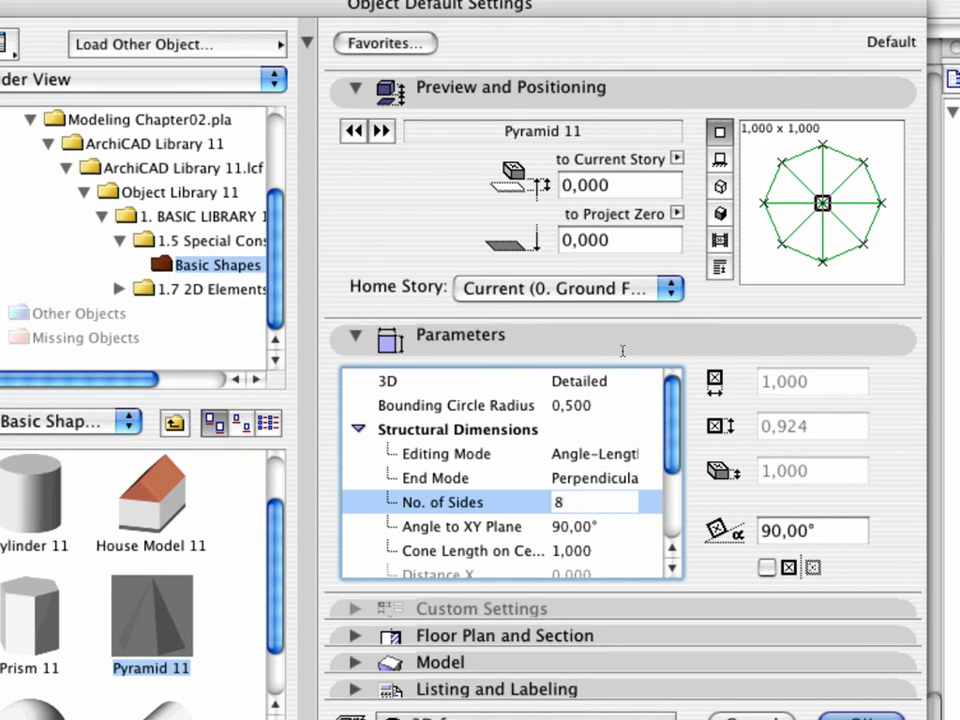
{"action": "left_click", "coordinate": [585, 550]}
{"action": "type", "text": "7"}
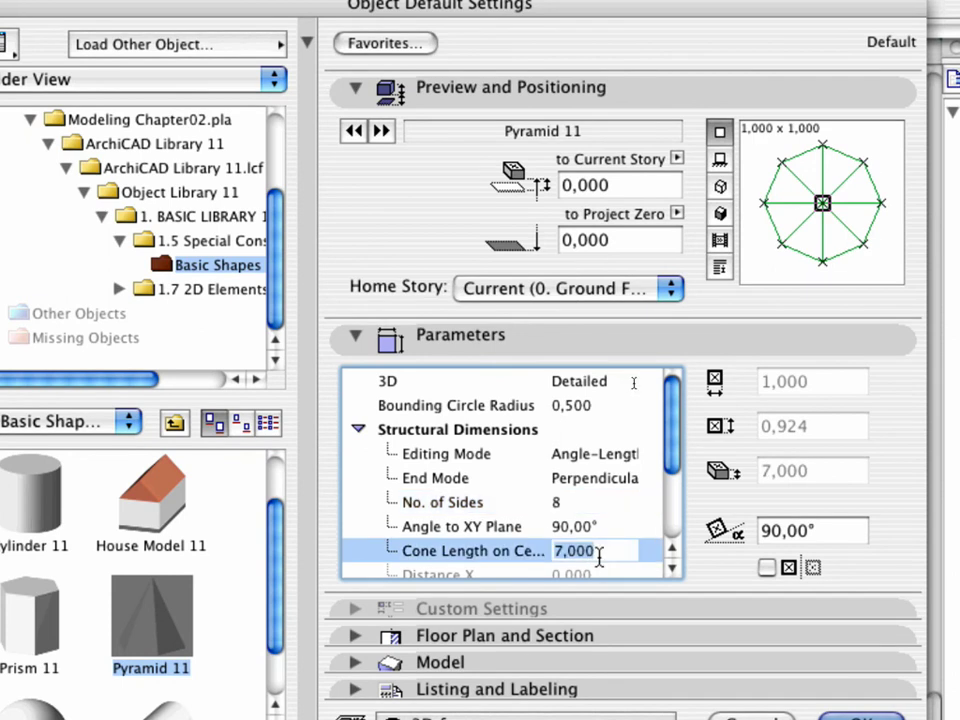
{"action": "type", "text": ",5"}
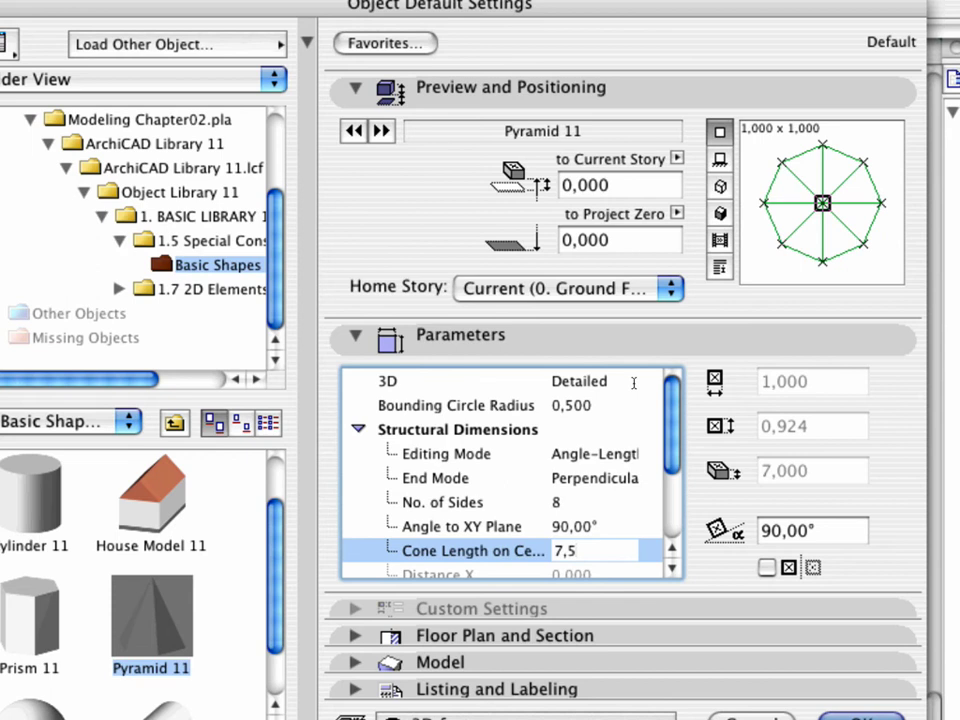
{"action": "type", "text": "00"}
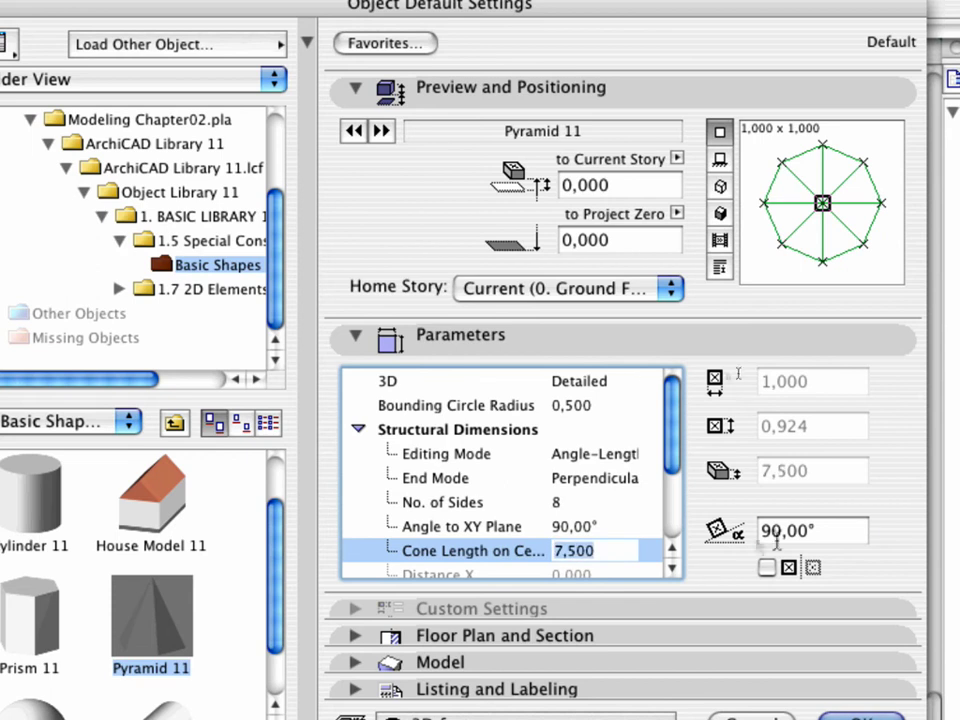
{"action": "double_click", "coordinate": [780, 538]}
{"action": "type", "text": "22"}
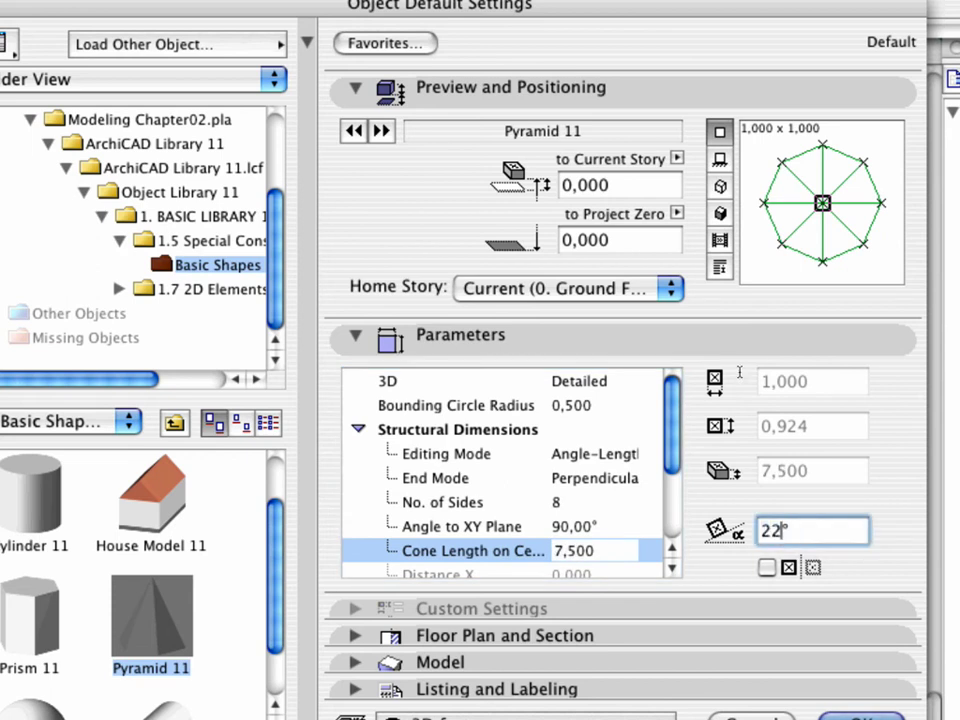
{"action": "type", "text": ",5"}
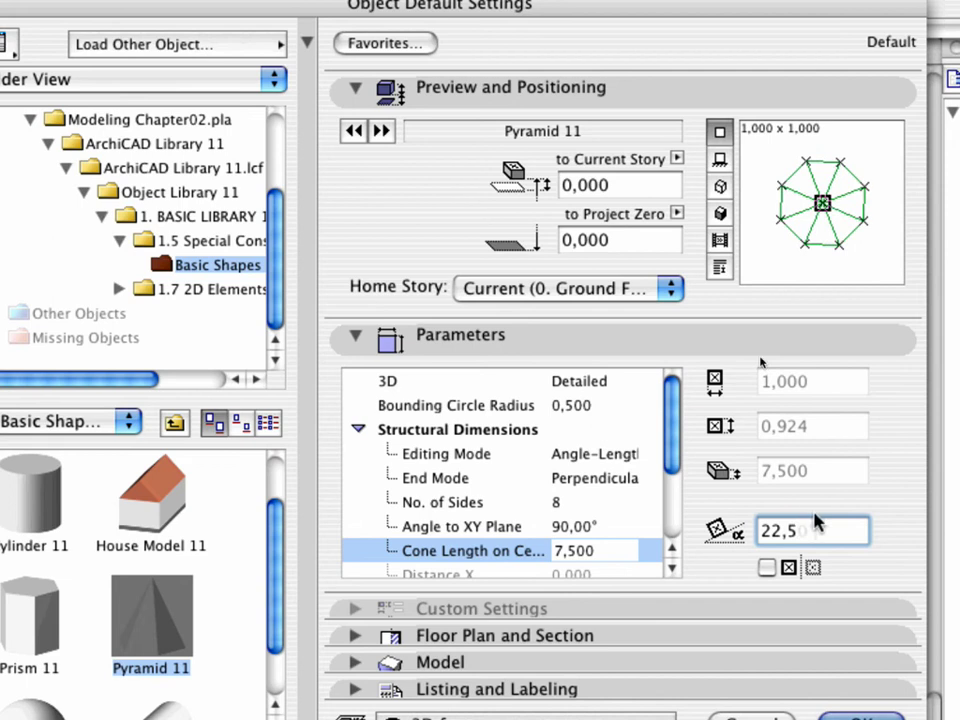
{"action": "type", "text": "0"}
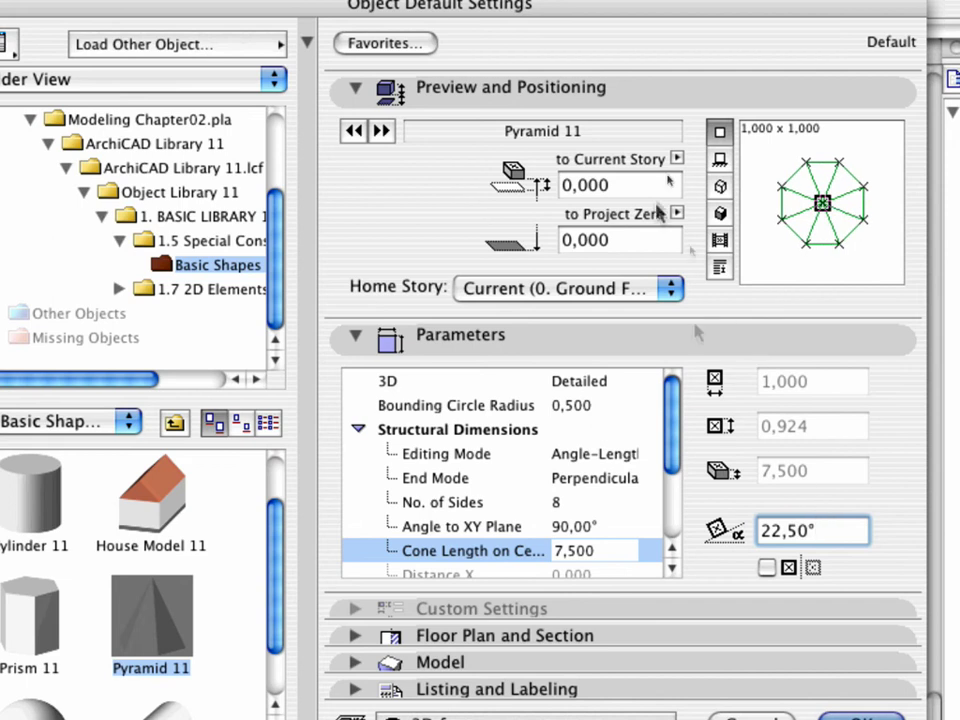
Set Pyramid 11 to 25,000 above the story with a 2,000 bounding circle radius.
{"action": "left_click", "coordinate": [637, 183]}
{"action": "double_click", "coordinate": [637, 183]}
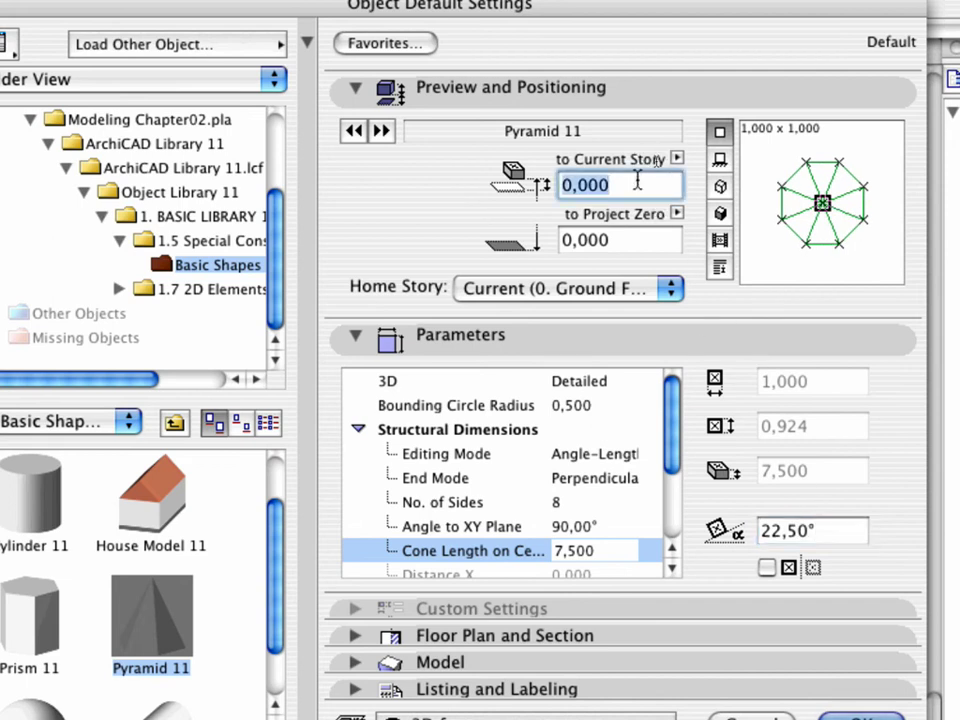
{"action": "type", "text": "25"}
{"action": "key", "text": "Return"}
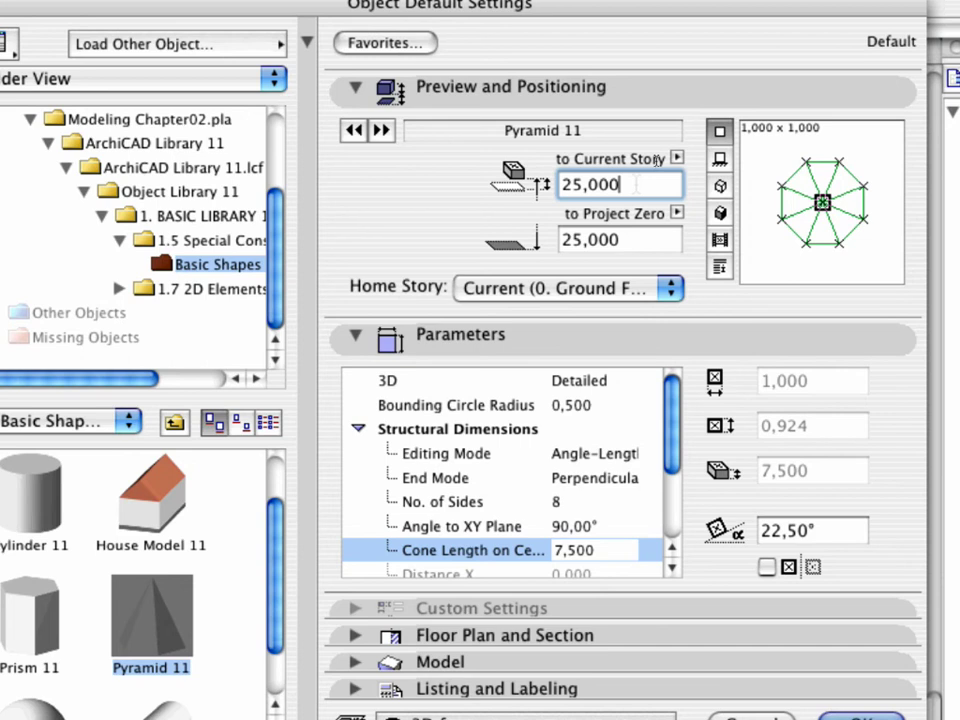
{"action": "left_click", "coordinate": [603, 404]}
{"action": "type", "text": "2"}
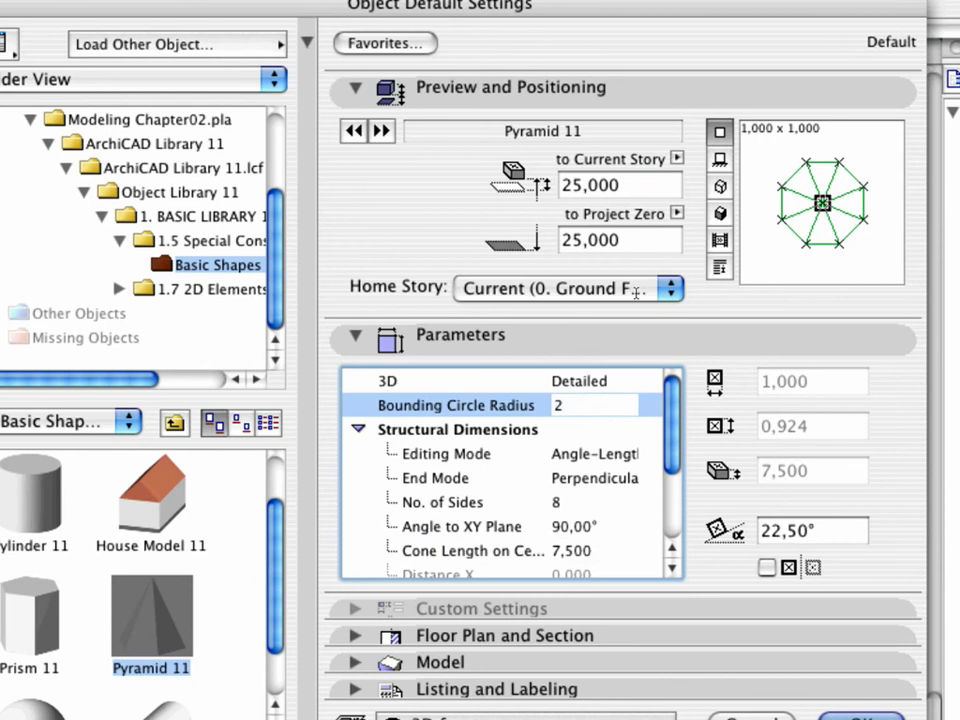
{"action": "key", "text": "Return"}
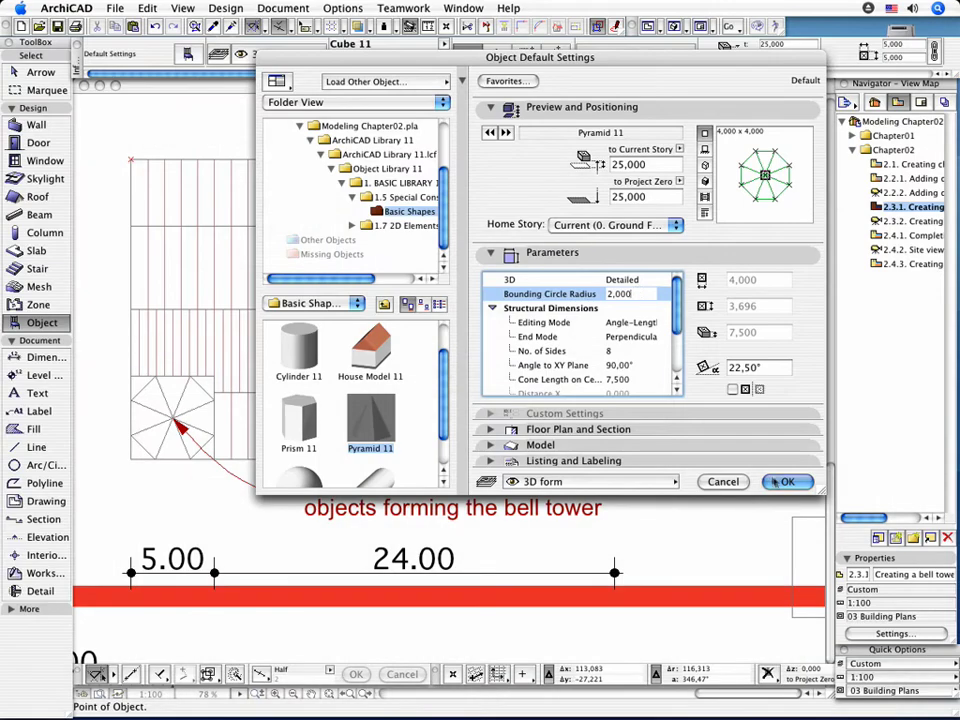
Accept the pyramid settings and place it at the centre of the bell-tower square.
{"action": "left_click", "coordinate": [772, 482]}
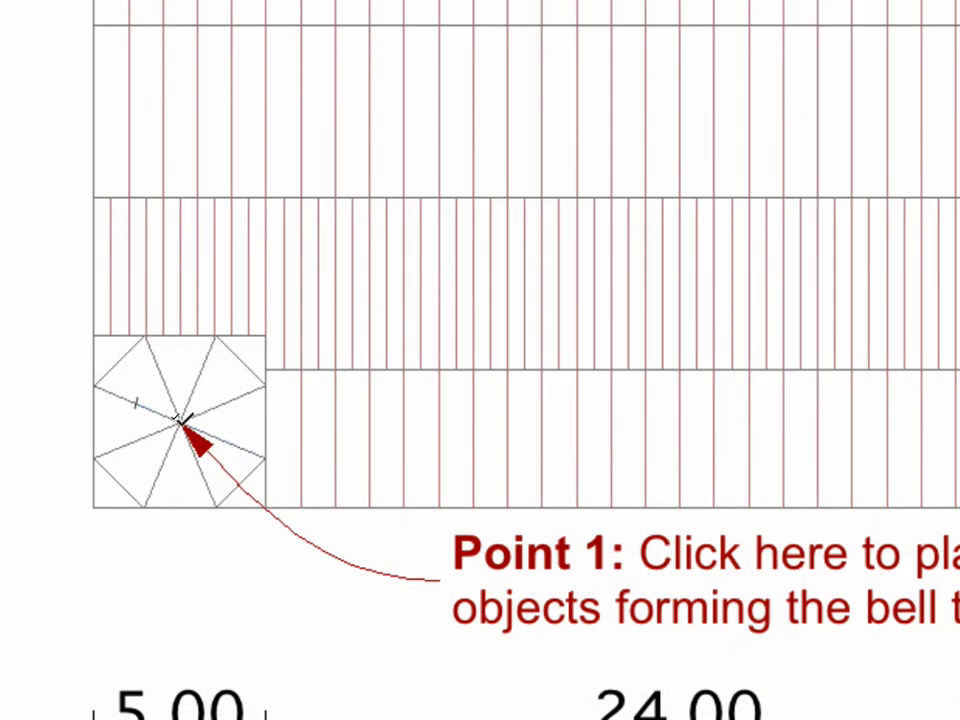
{"action": "left_click", "coordinate": [174, 415]}
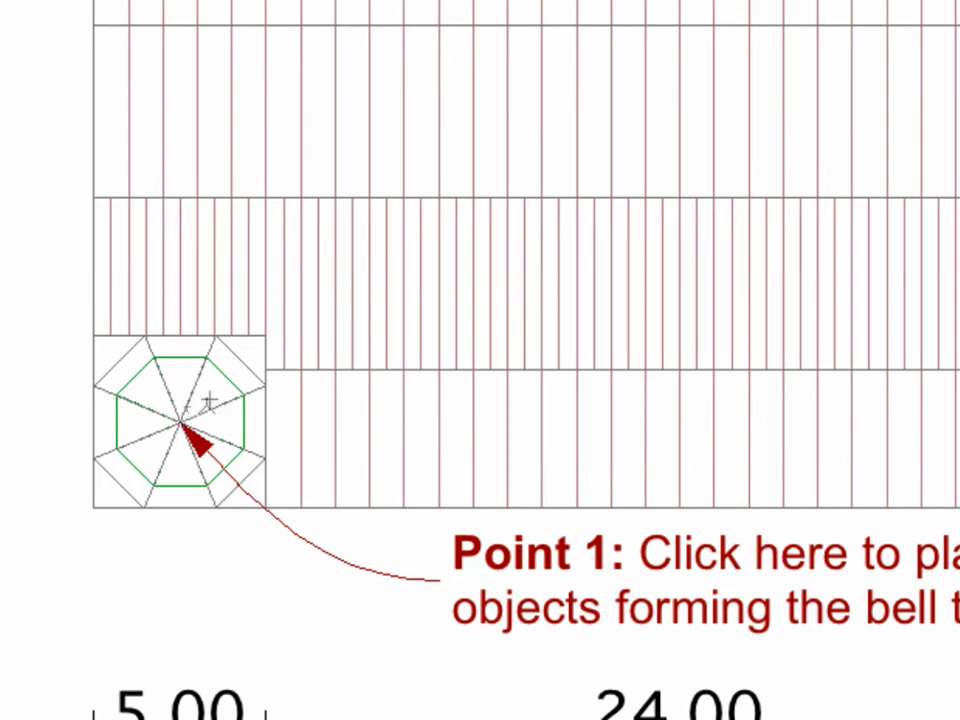
Stretch the pyramid's edge to the square's corner, enlarging its bounding radius to 2,706.
{"action": "left_click", "coordinate": [214, 393]}
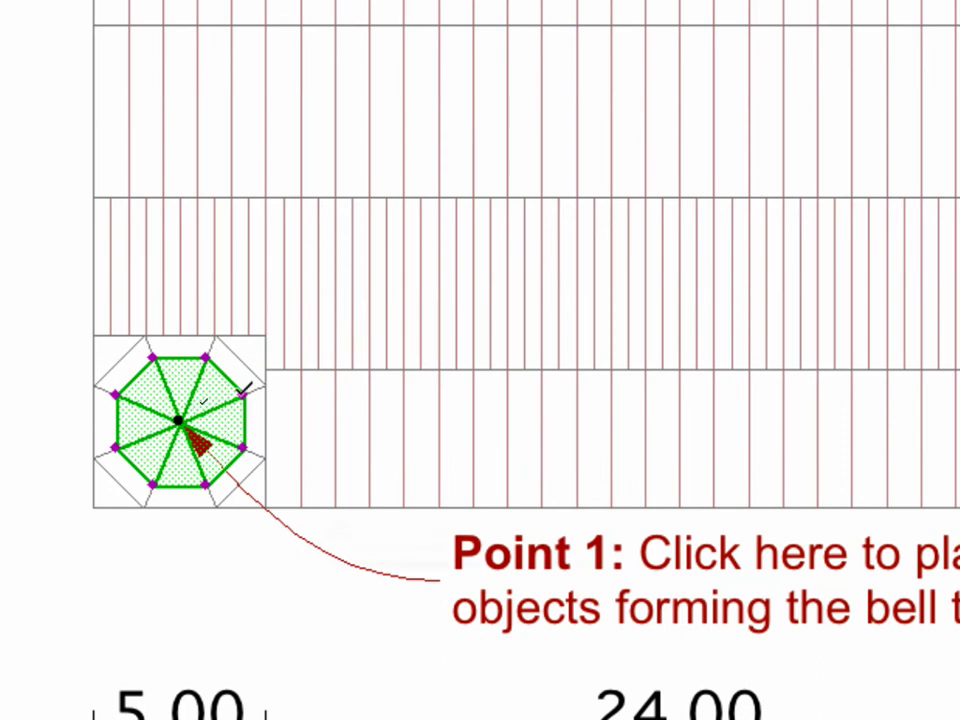
{"action": "left_click", "coordinate": [244, 397]}
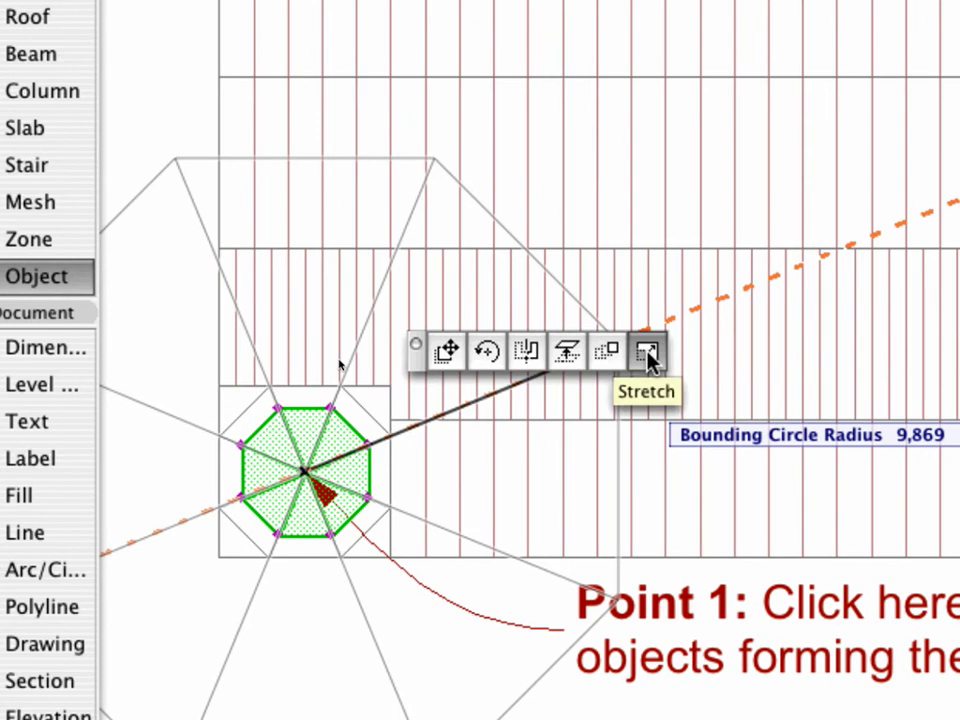
{"action": "left_click", "coordinate": [648, 355]}
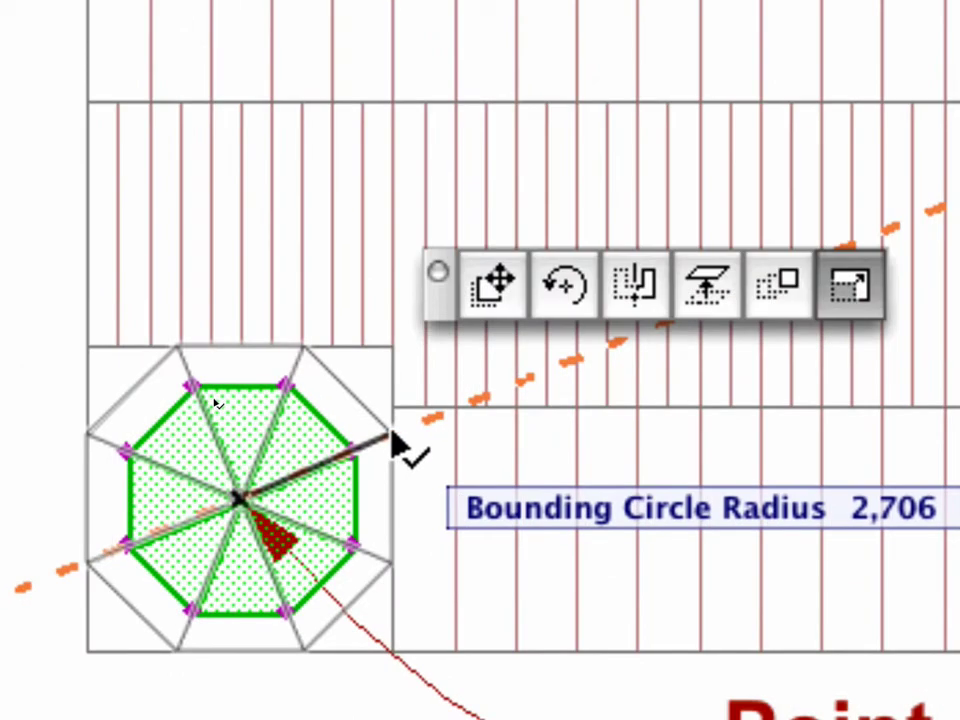
{"action": "left_click", "coordinate": [390, 434]}
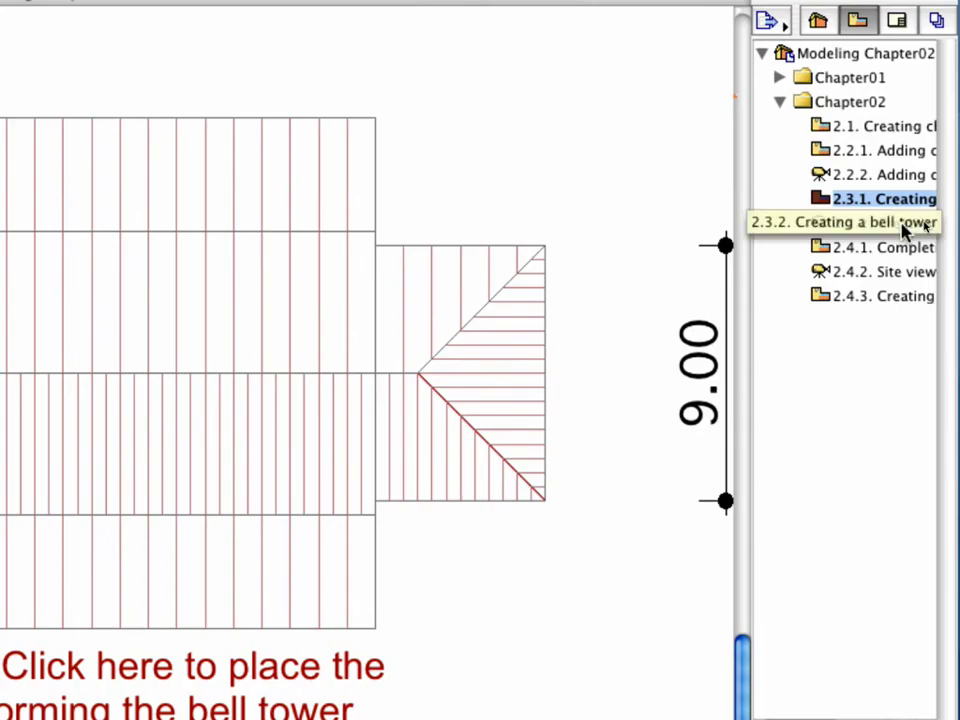
Open saved 3D view 2.3.2 Creating a bell tower showing the spire-topped tower.
{"action": "left_click", "coordinate": [922, 223]}
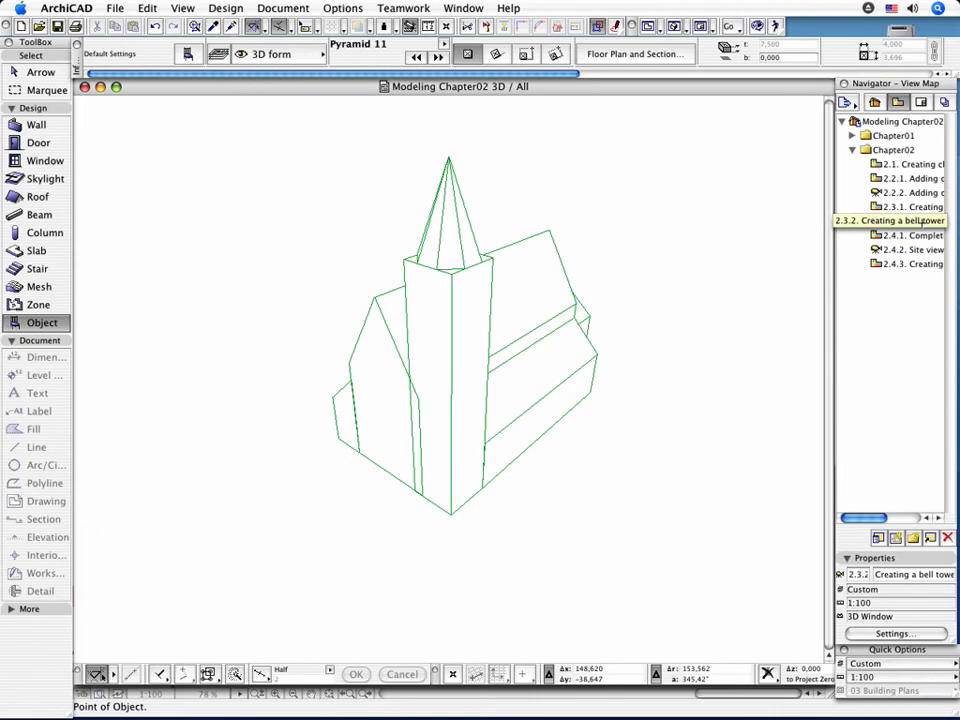
{"action": "left_click", "coordinate": [225, 8]}
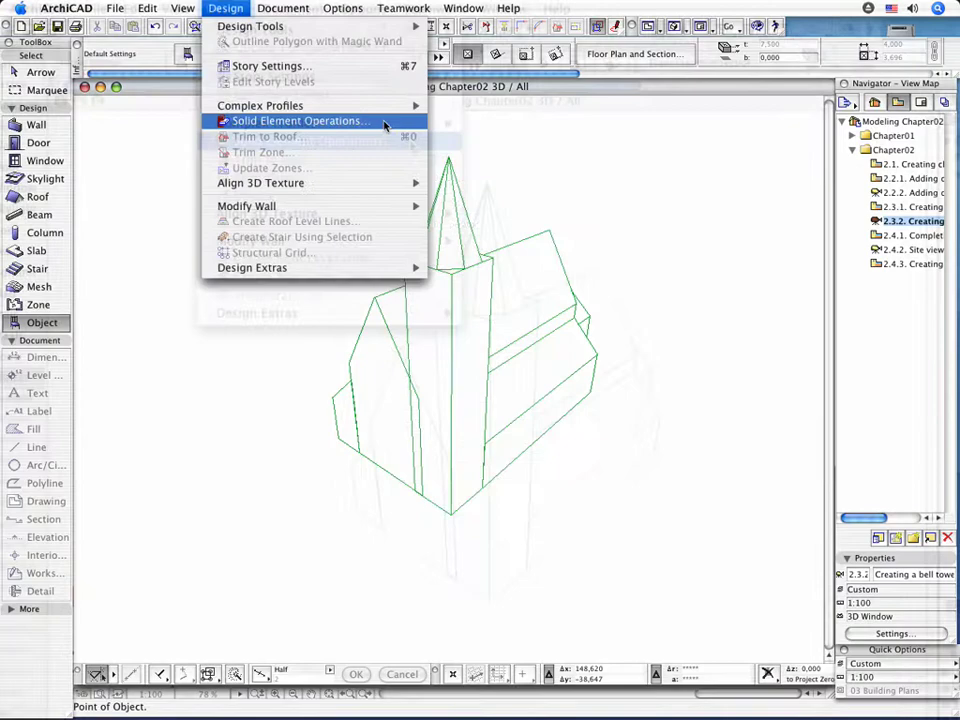
Open the Solid Element Operations palette, move it to the left, and return to the Arrow tool.
{"action": "left_click", "coordinate": [495, 207]}
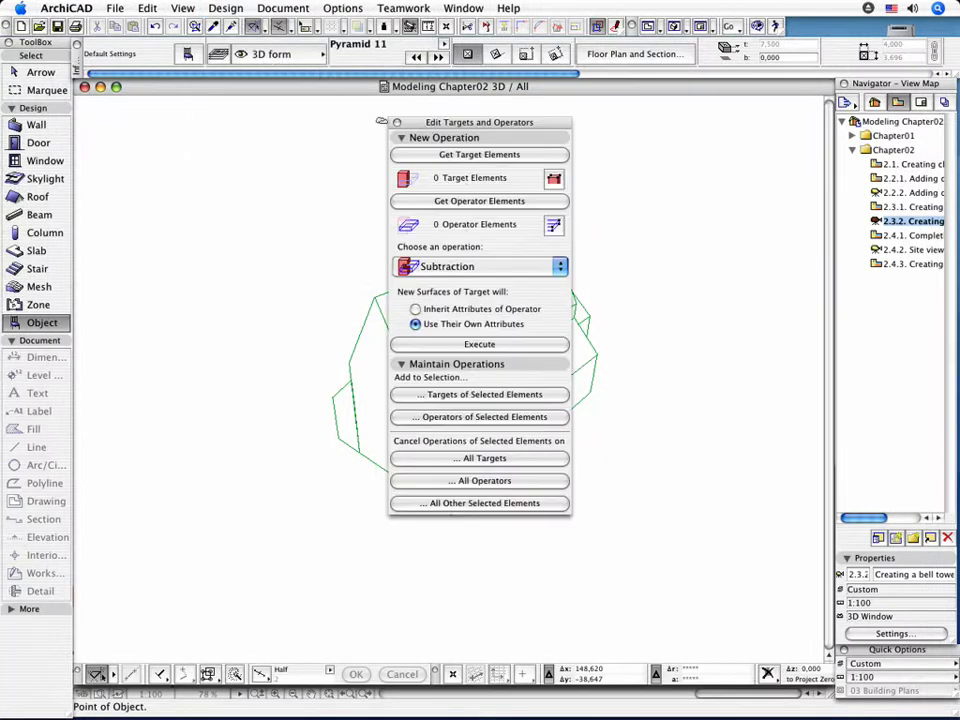
{"action": "left_click_drag", "start_coordinate": [425, 125], "coordinate": [131, 146]}
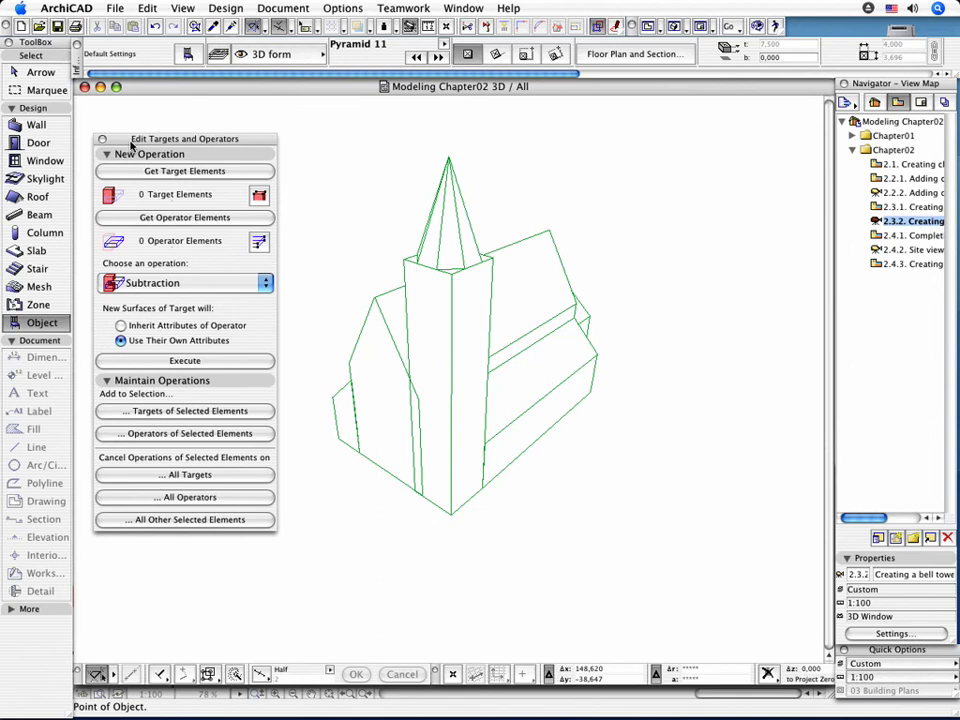
{"action": "key", "text": "Escape"}
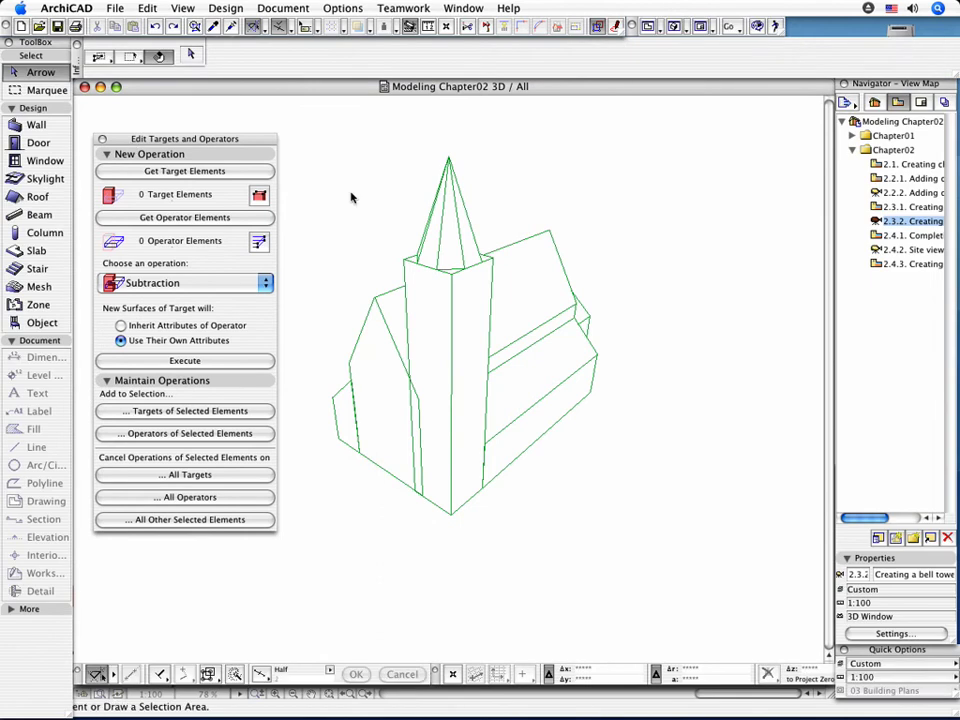
Drag a copy of the spire pyramid from its base centre to a spot beside the tower.
{"action": "left_click", "coordinate": [450, 209]}
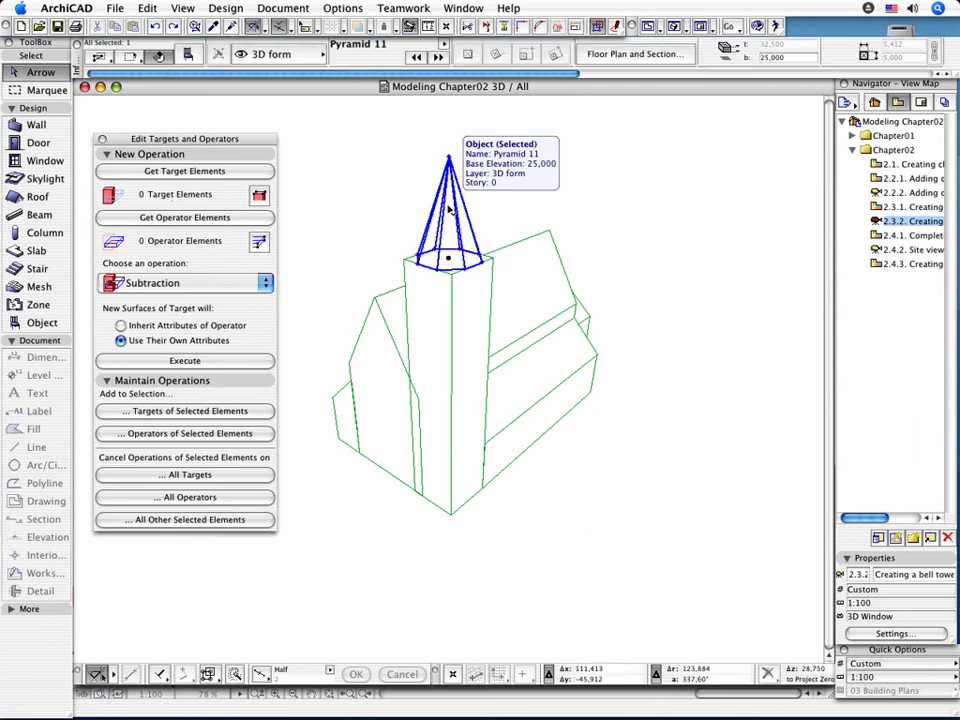
{"action": "left_click", "coordinate": [148, 8]}
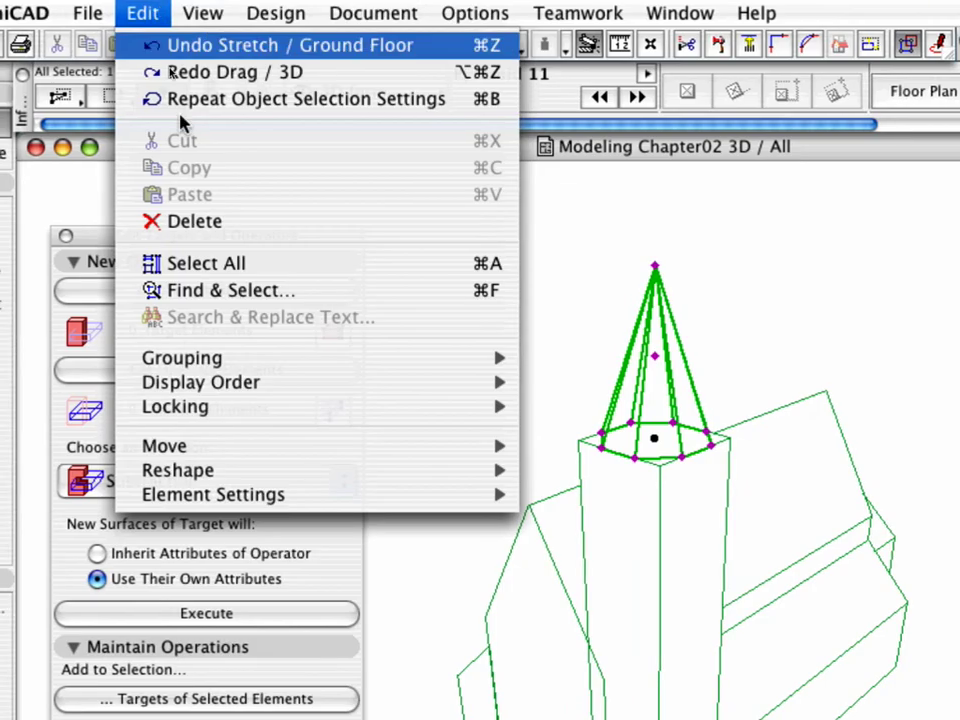
{"action": "mouse_move", "coordinate": [223, 456]}
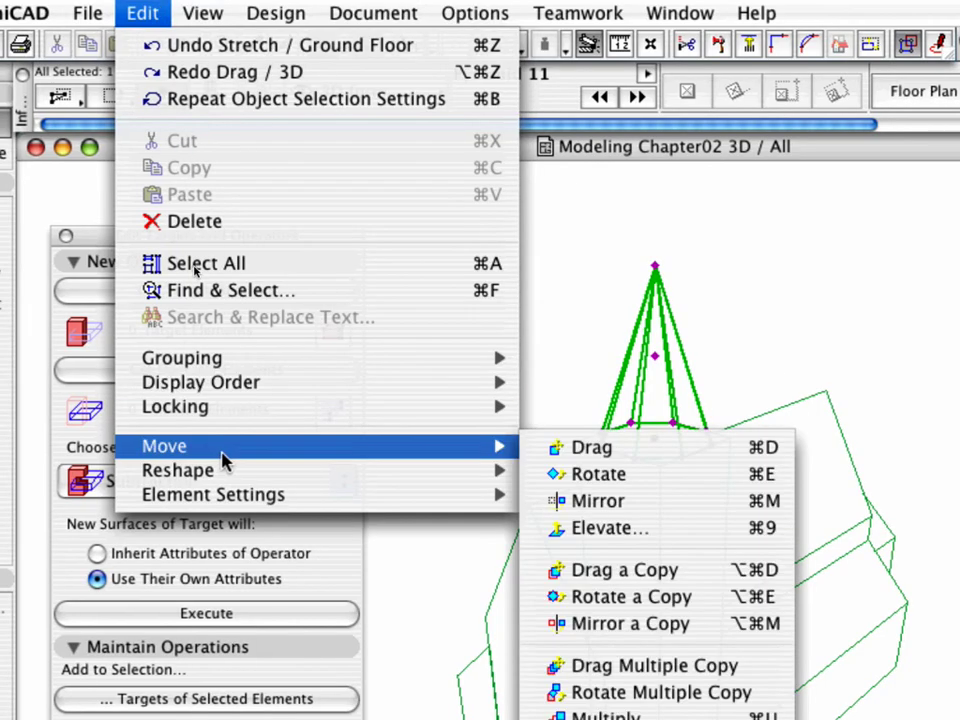
{"action": "left_click", "coordinate": [690, 572]}
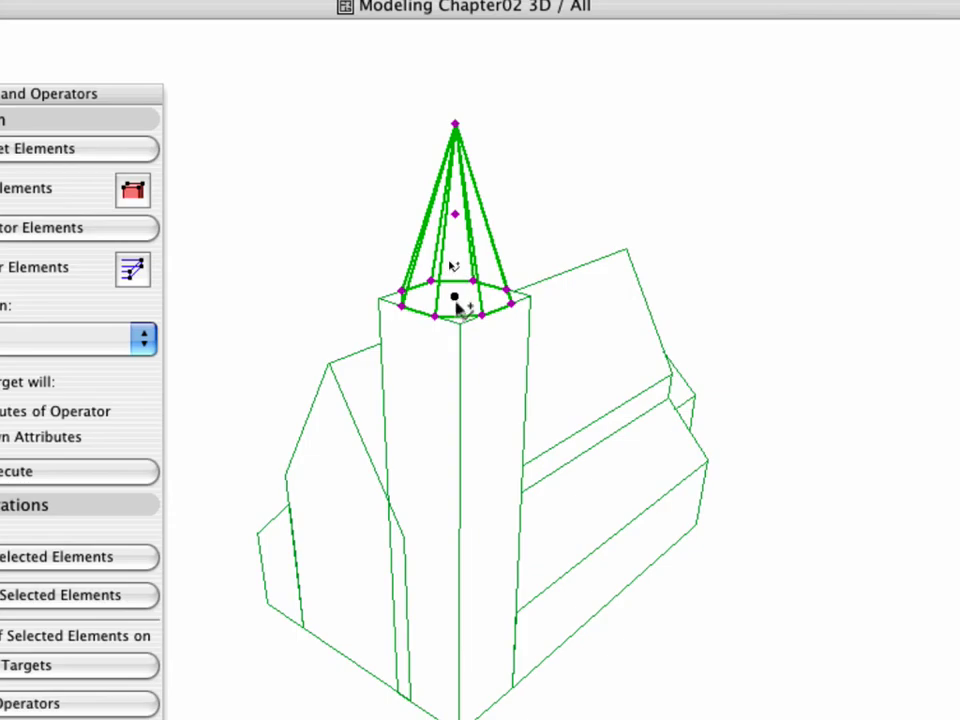
{"action": "left_click", "coordinate": [455, 296]}
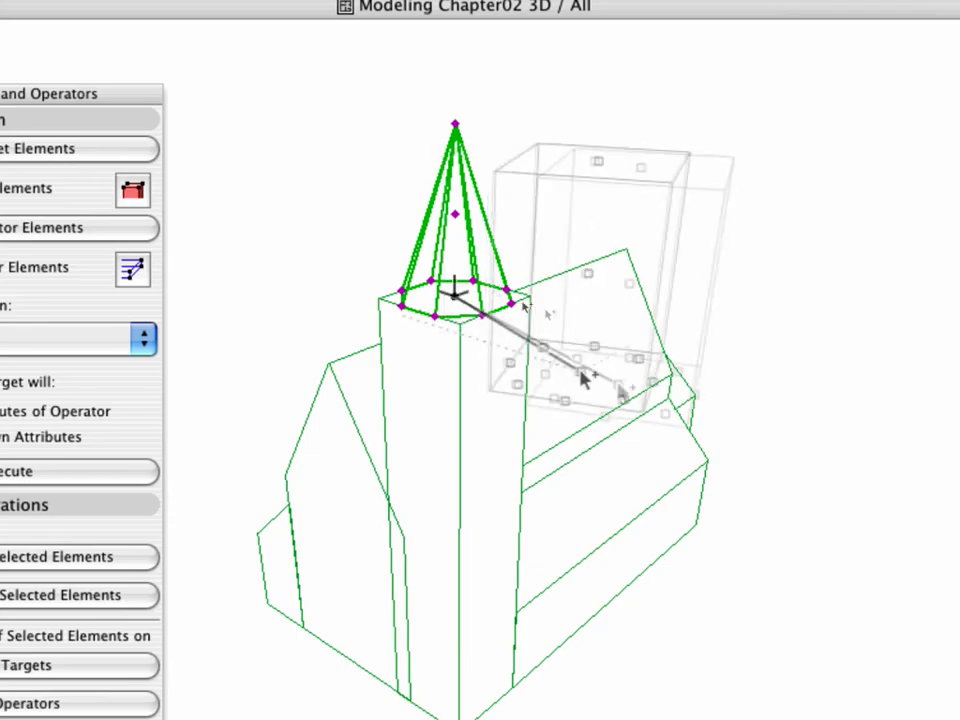
{"action": "left_click", "coordinate": [688, 414]}
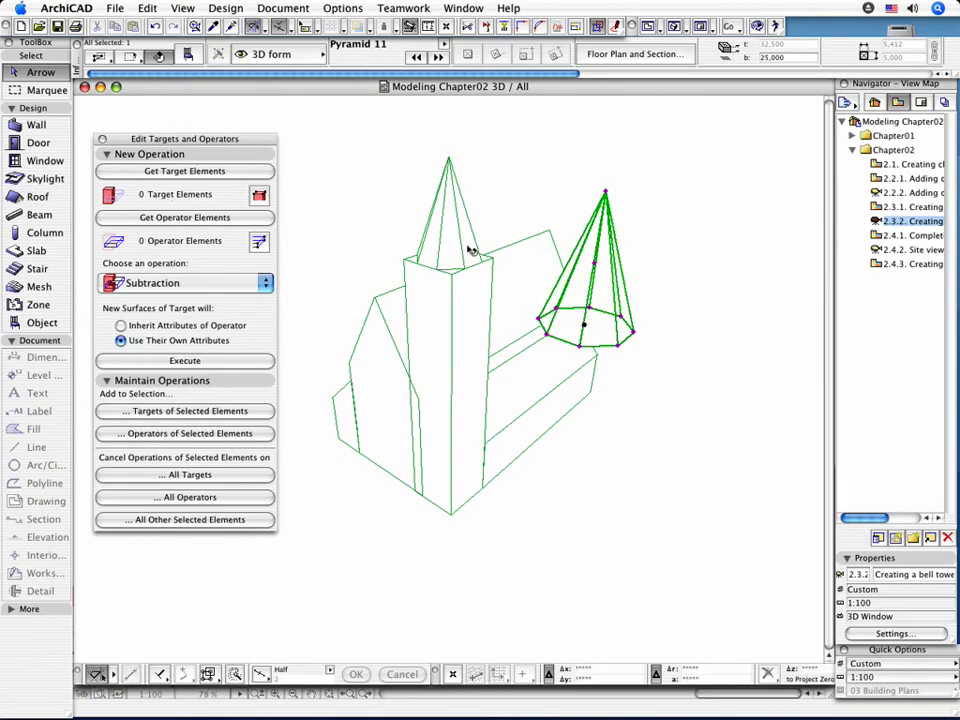
{"action": "left_click", "coordinate": [201, 46]}
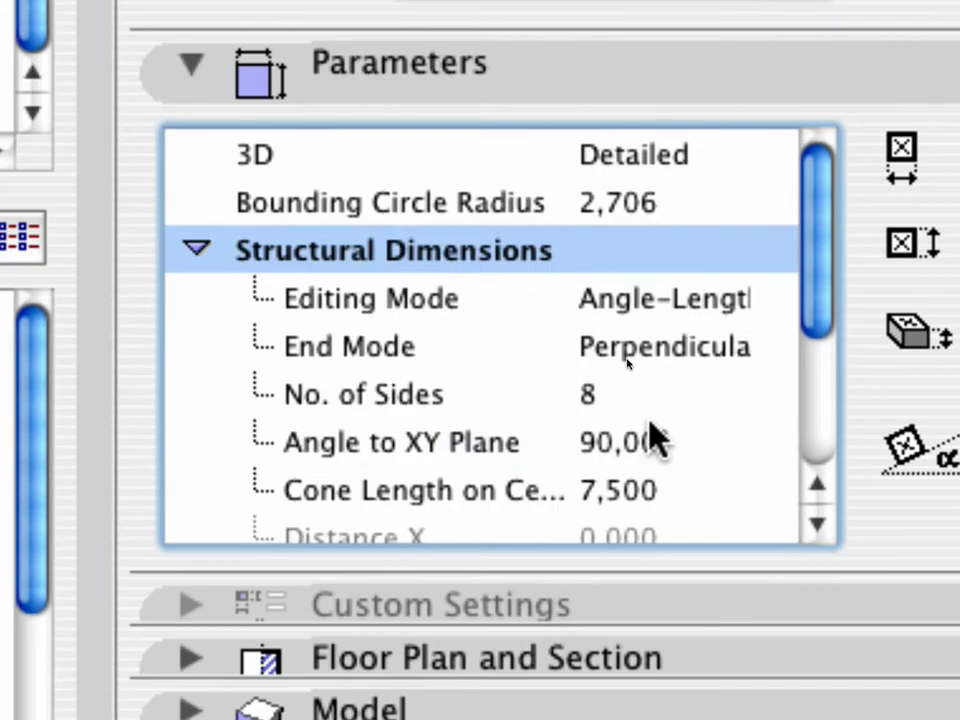
Set the pyramid copy's angle to the XY plane to 270° and move it into the tower top.
{"action": "left_click", "coordinate": [655, 438]}
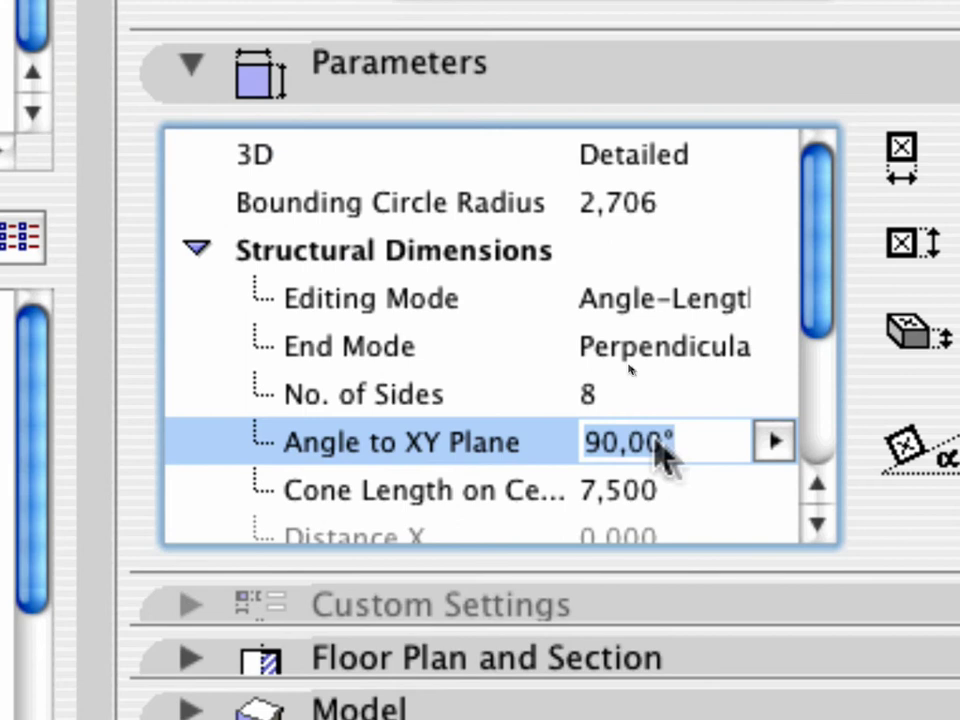
{"action": "type", "text": "270"}
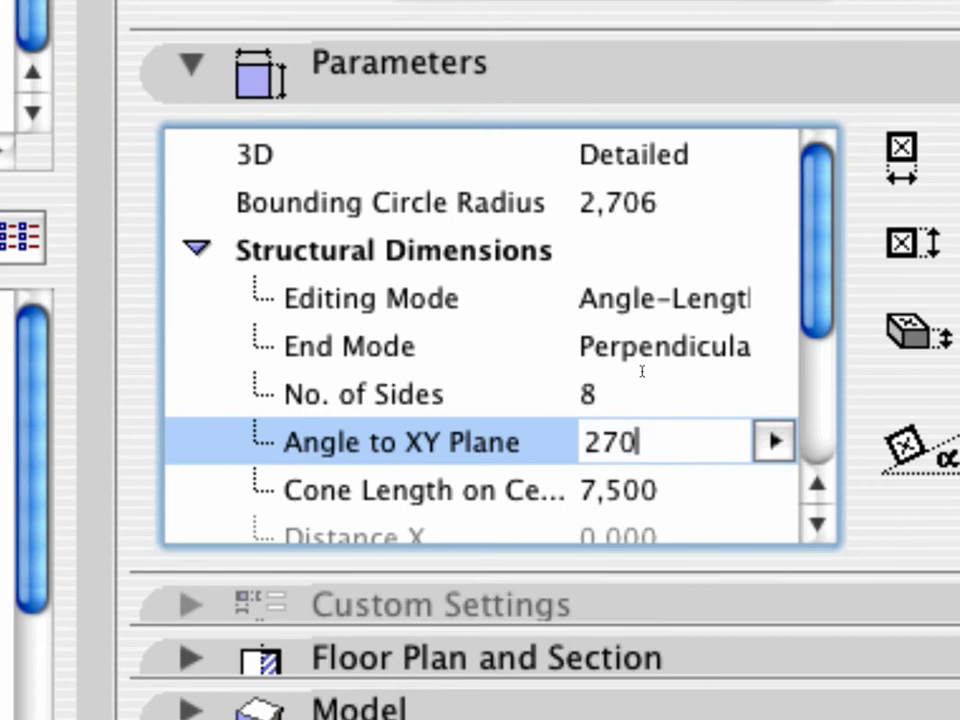
{"action": "key", "text": "Return"}
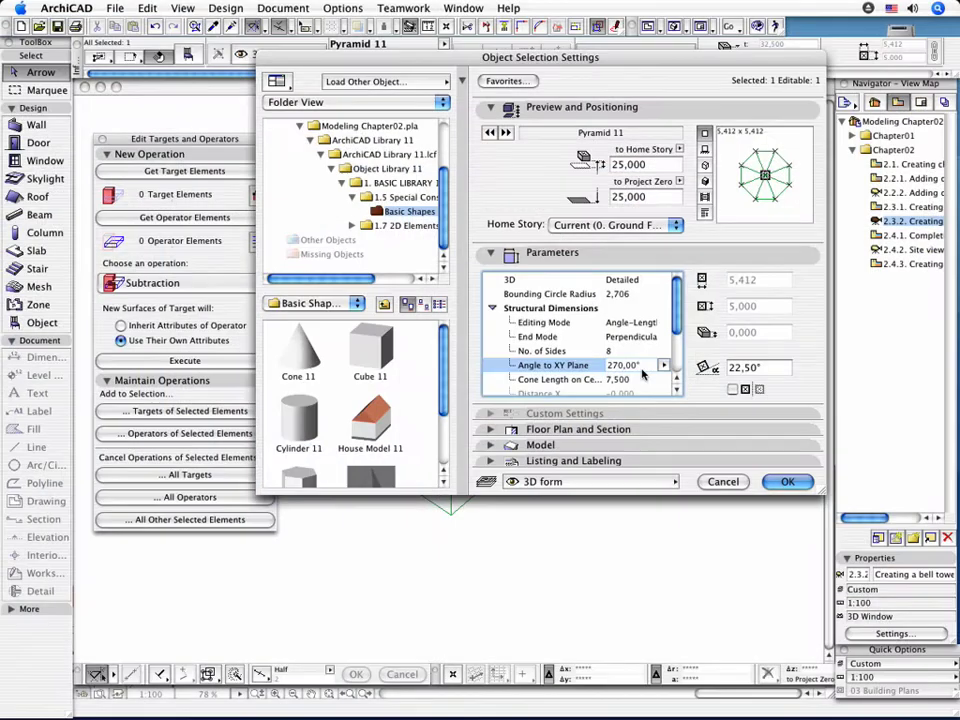
{"action": "key", "text": "Return"}
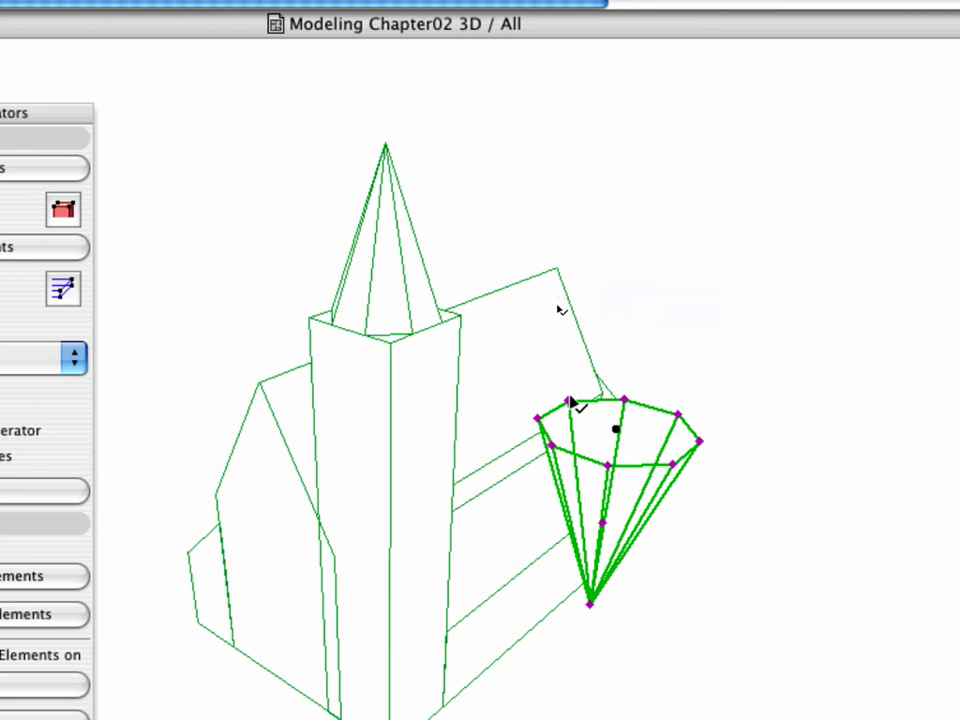
{"action": "left_click", "coordinate": [568, 400]}
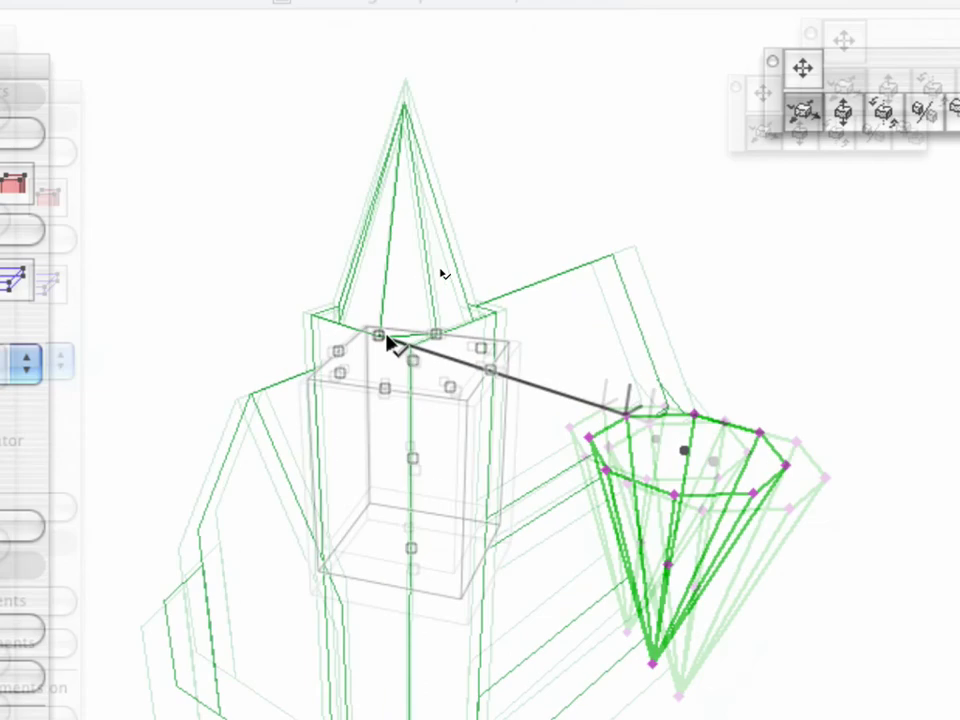
{"action": "left_click", "coordinate": [391, 347]}
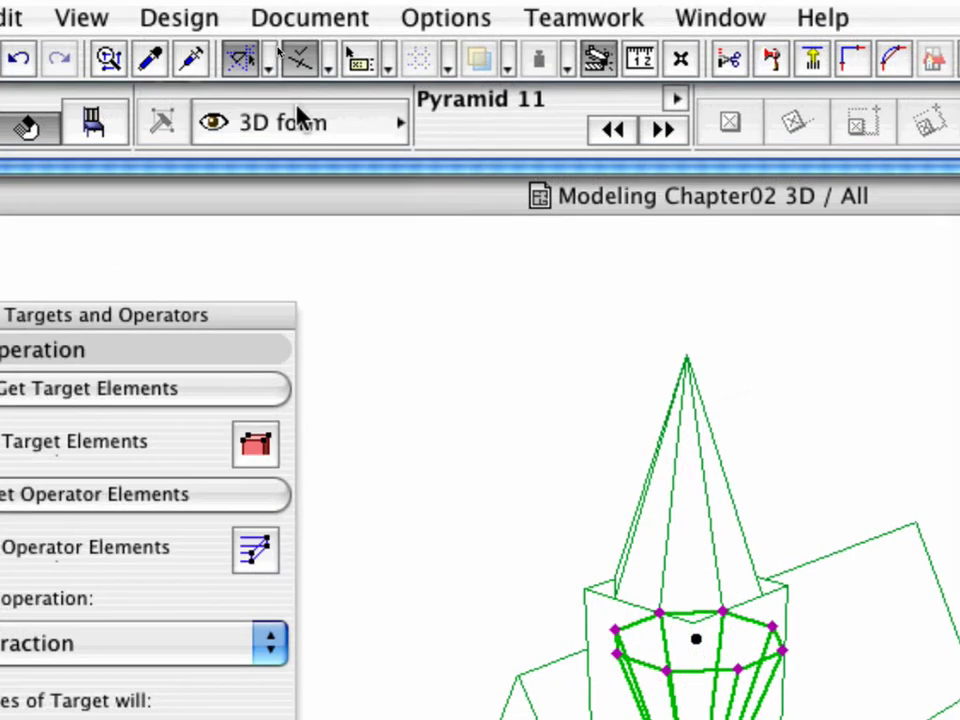
Put the inverted cone on the Operator elements layer from the Info Box.
{"action": "left_click", "coordinate": [300, 108]}
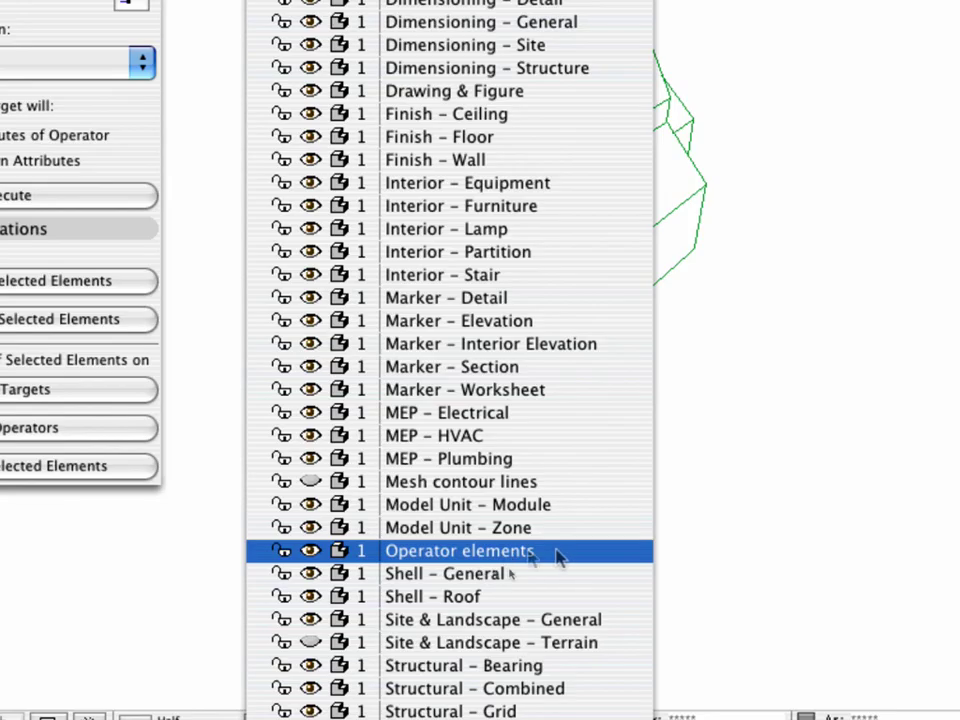
{"action": "left_click", "coordinate": [557, 550]}
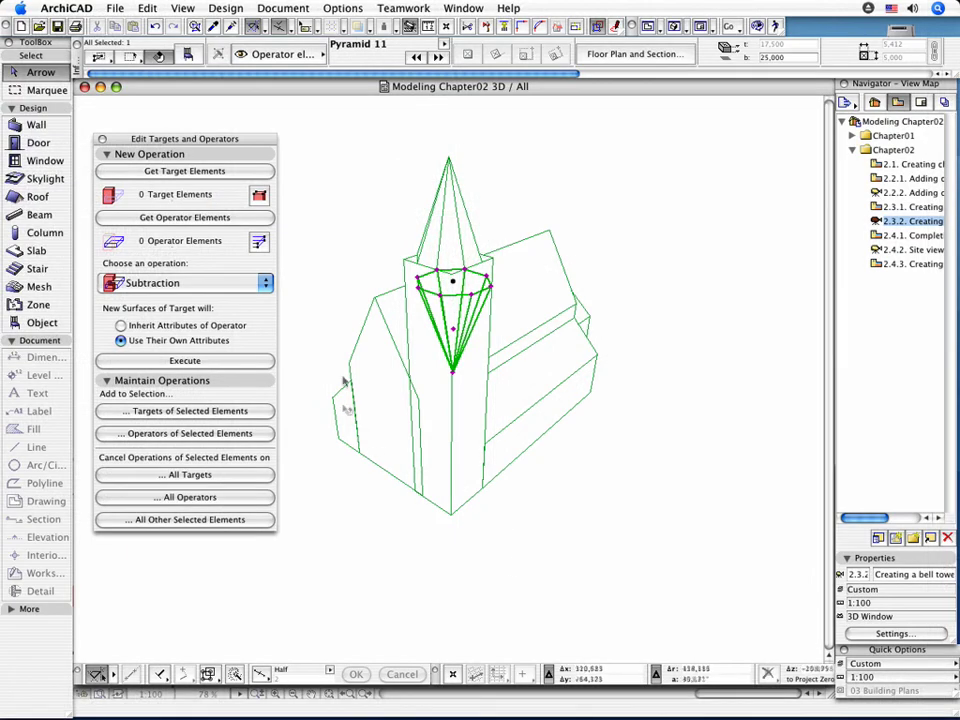
Select the inverted pyramid and set Multiply to Rotate with 3 copies.
{"action": "left_click", "coordinate": [322, 287]}
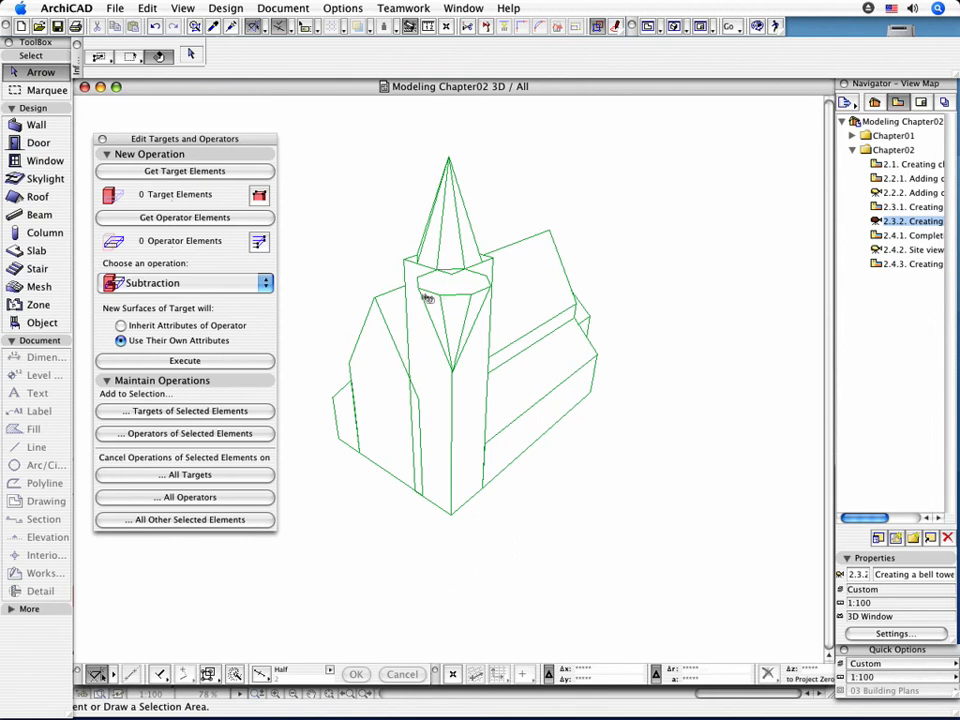
{"action": "left_click", "coordinate": [410, 268]}
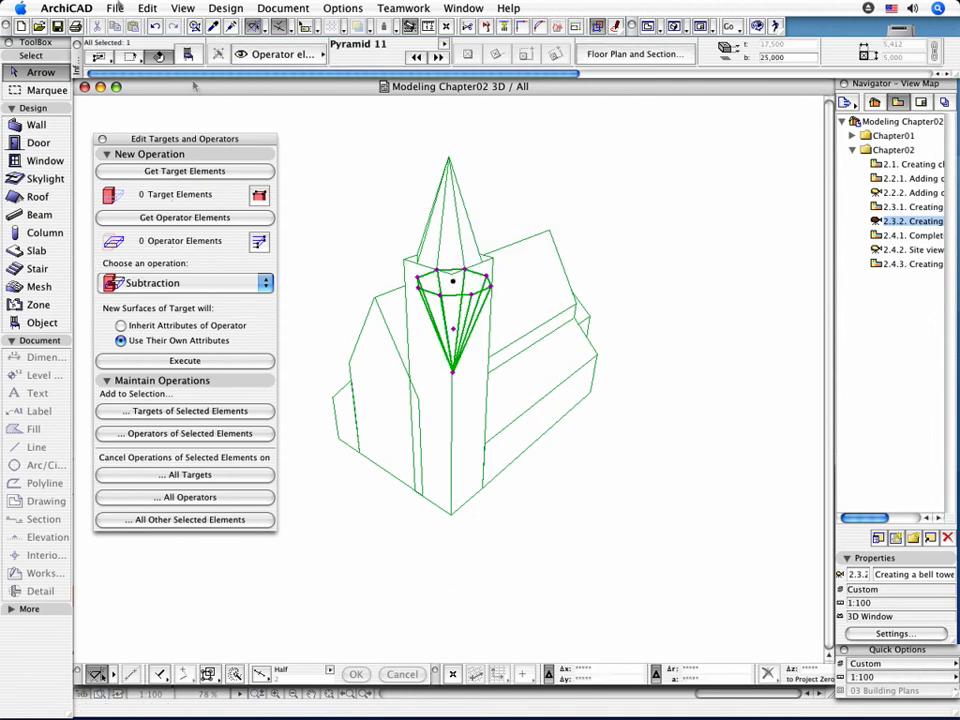
{"action": "left_click", "coordinate": [150, 8]}
{"action": "mouse_move", "coordinate": [160, 262]}
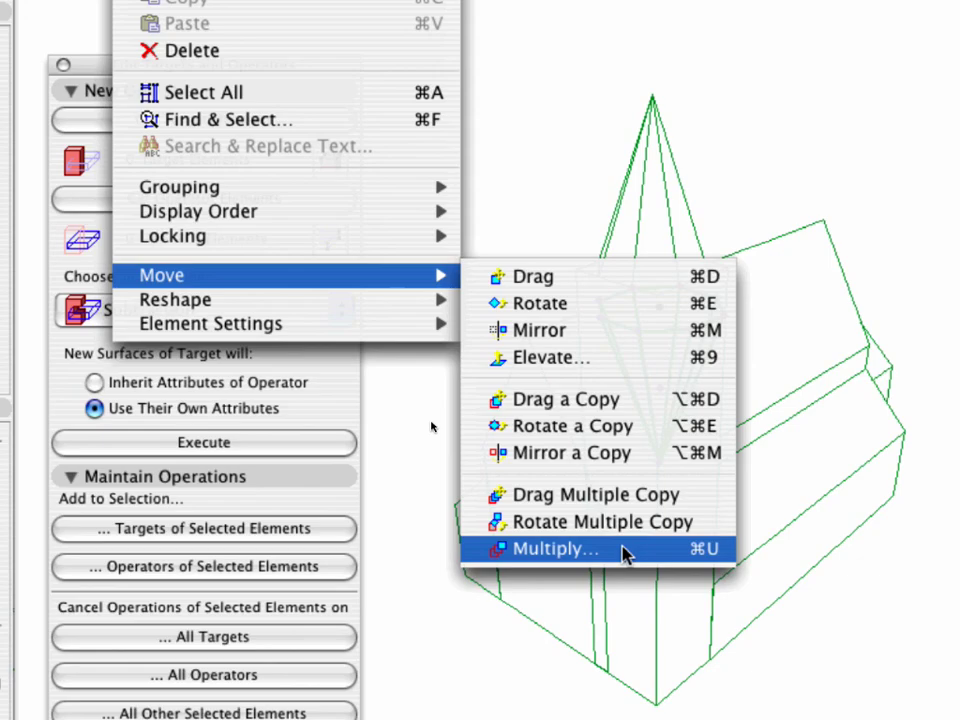
{"action": "left_click", "coordinate": [625, 548]}
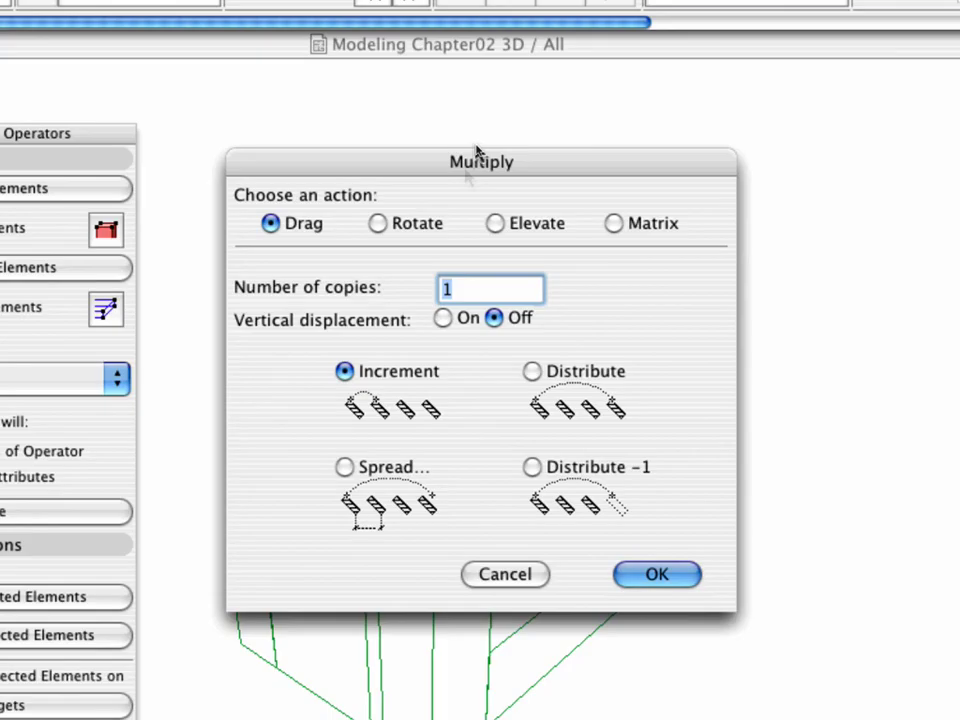
{"action": "left_click", "coordinate": [414, 222]}
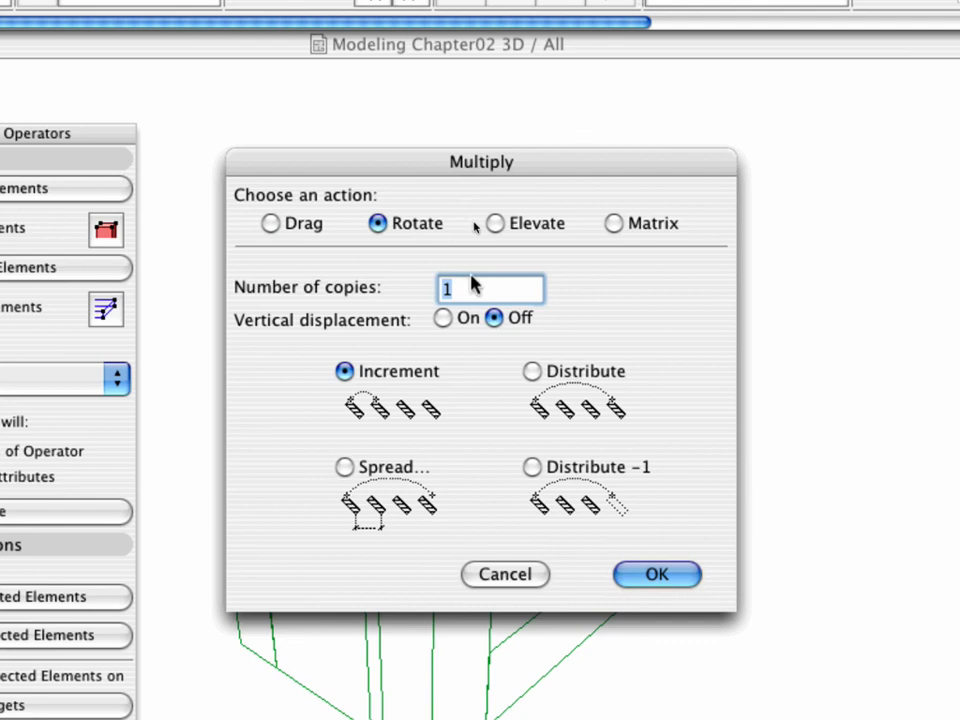
{"action": "type", "text": "3"}
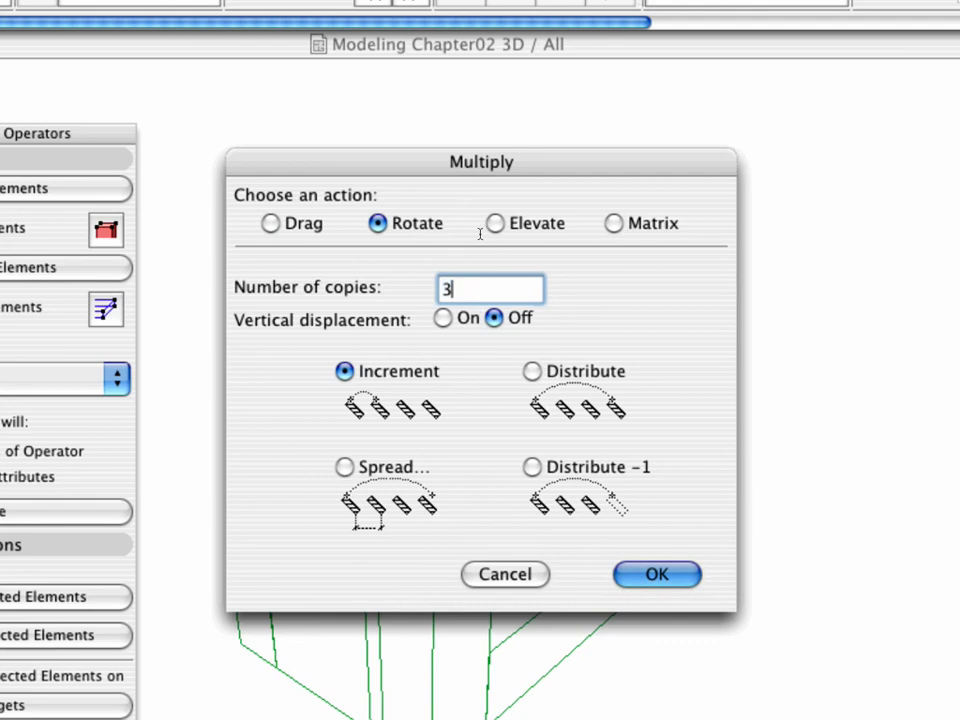
{"action": "left_click", "coordinate": [660, 580]}
Rotate the copies by 90° around the spire apex.
{"action": "left_click", "coordinate": [424, 117]}
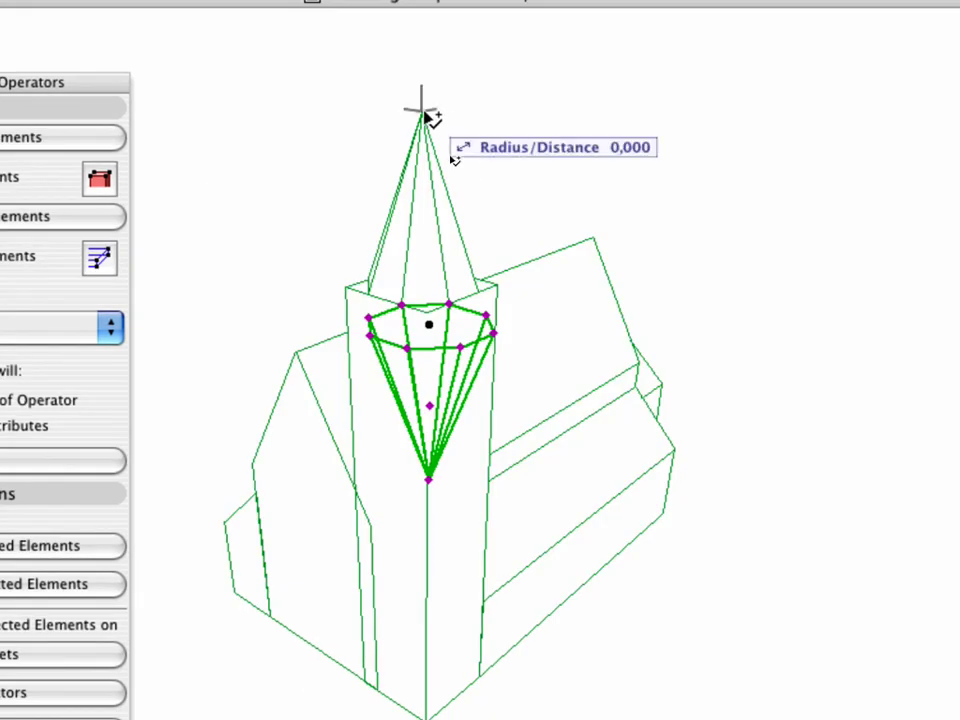
{"action": "left_click", "coordinate": [462, 310]}
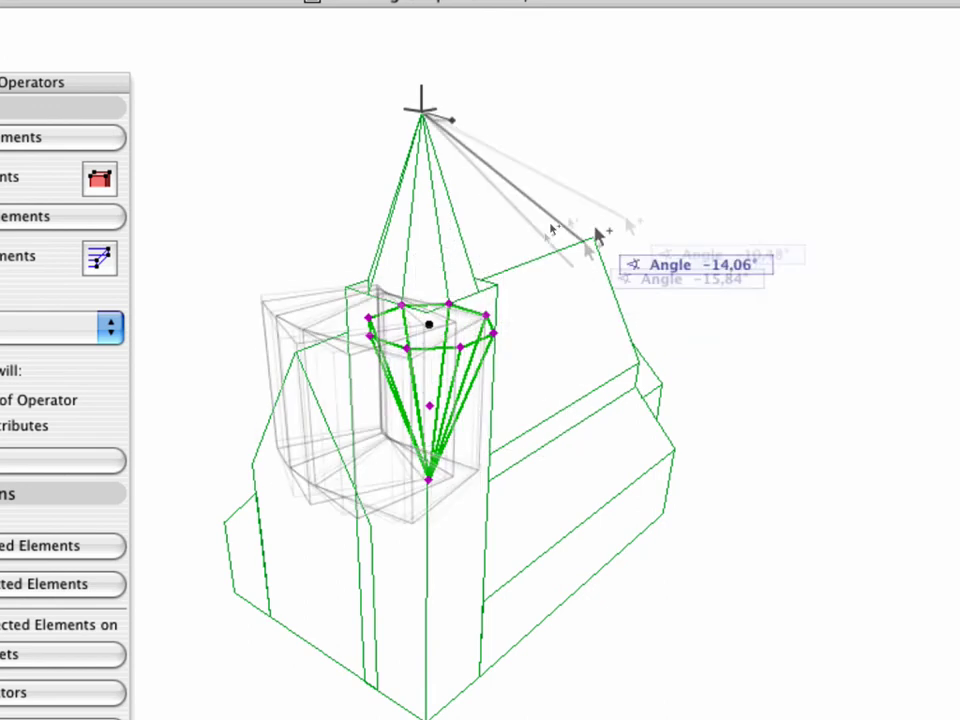
{"action": "type", "text": "90"}
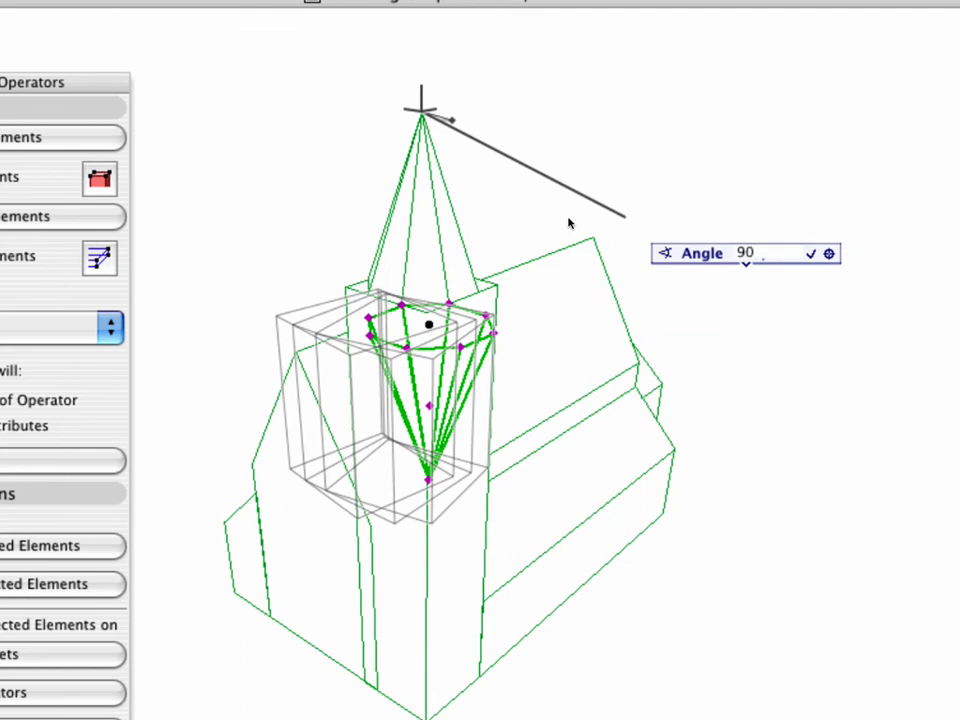
{"action": "key", "text": "Return"}
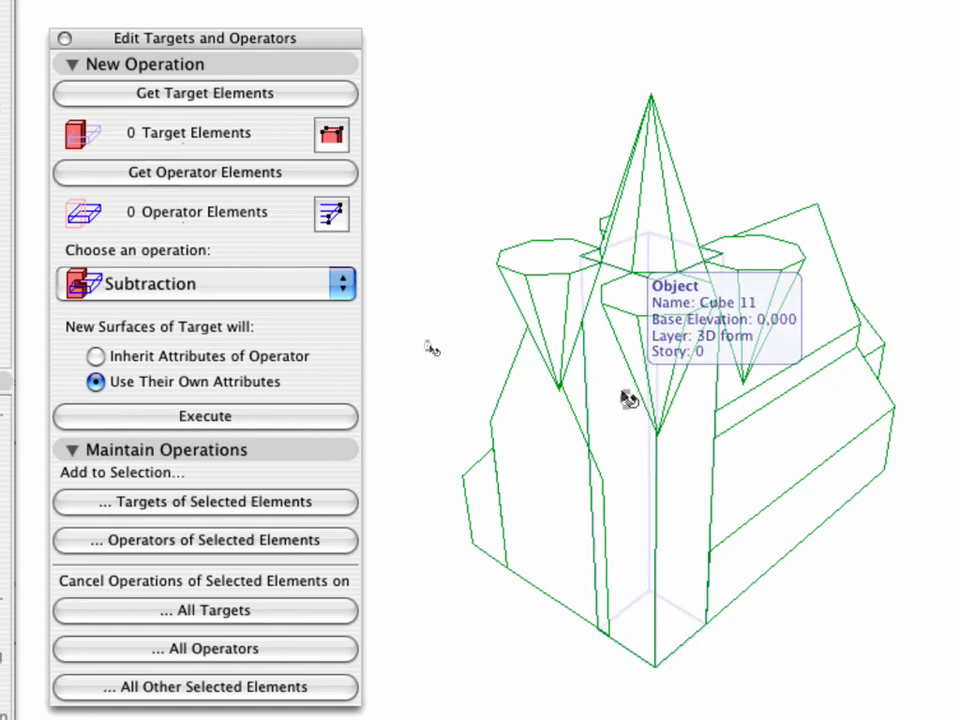
Make the tower block the target and the four inverted pyramids the operator elements.
{"action": "left_click", "coordinate": [628, 399]}
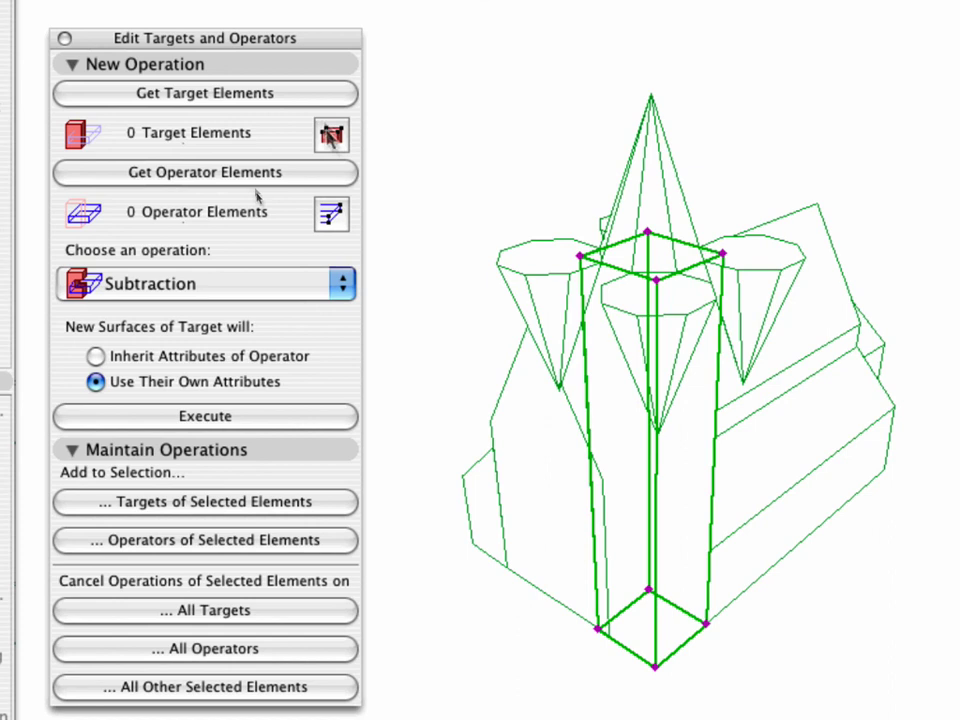
{"action": "left_click", "coordinate": [313, 96]}
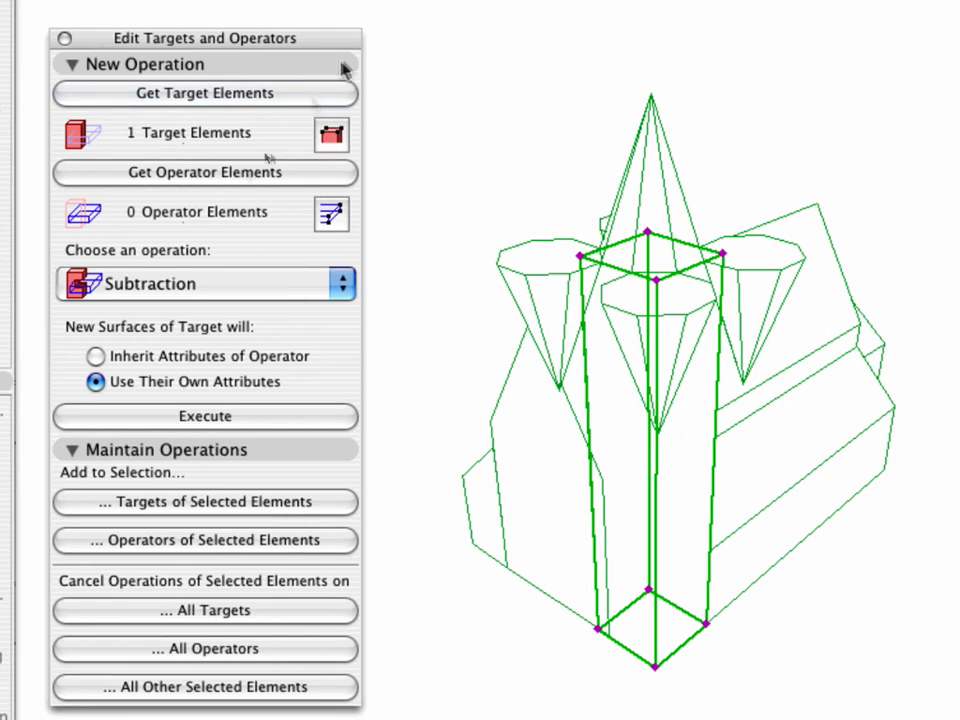
{"action": "left_click", "coordinate": [607, 226]}
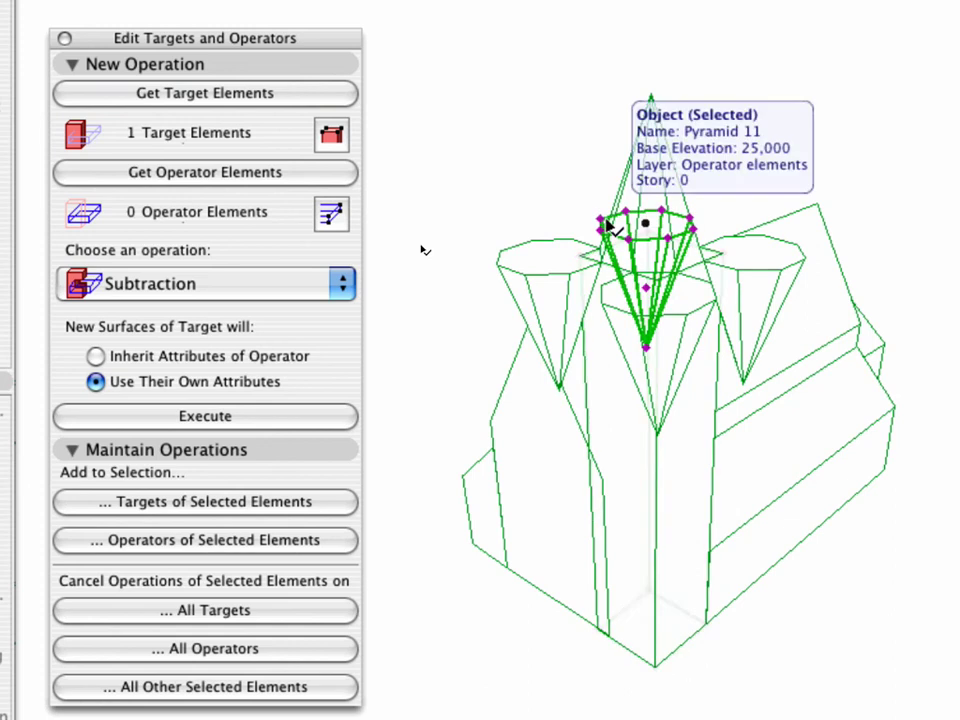
{"action": "left_click", "coordinate": [570, 262], "text": "shift"}
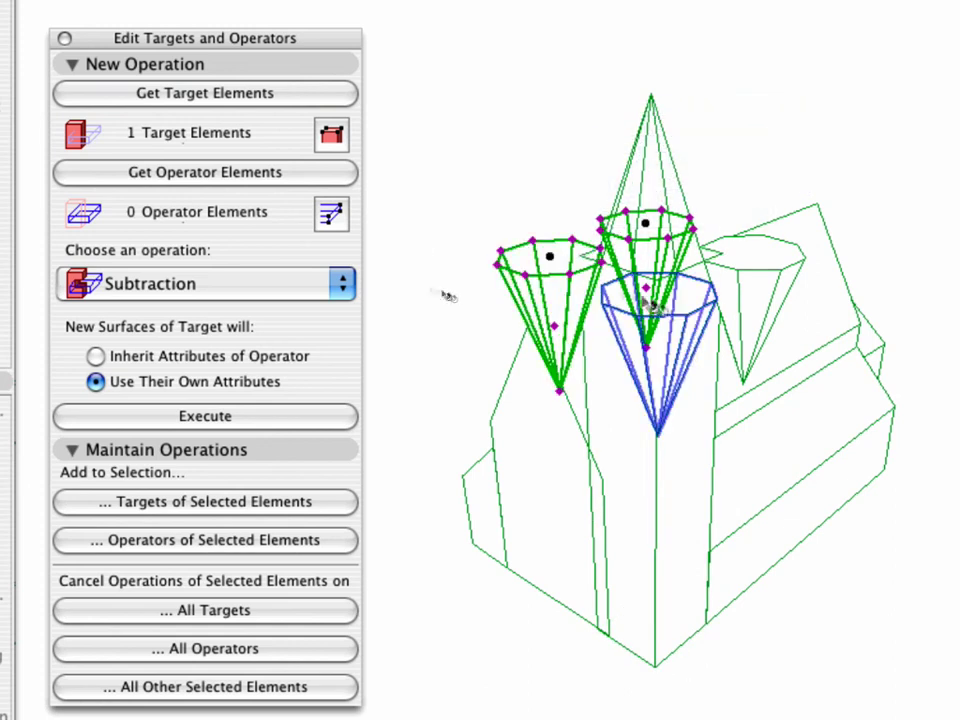
{"action": "left_click", "coordinate": [722, 287], "text": "shift"}
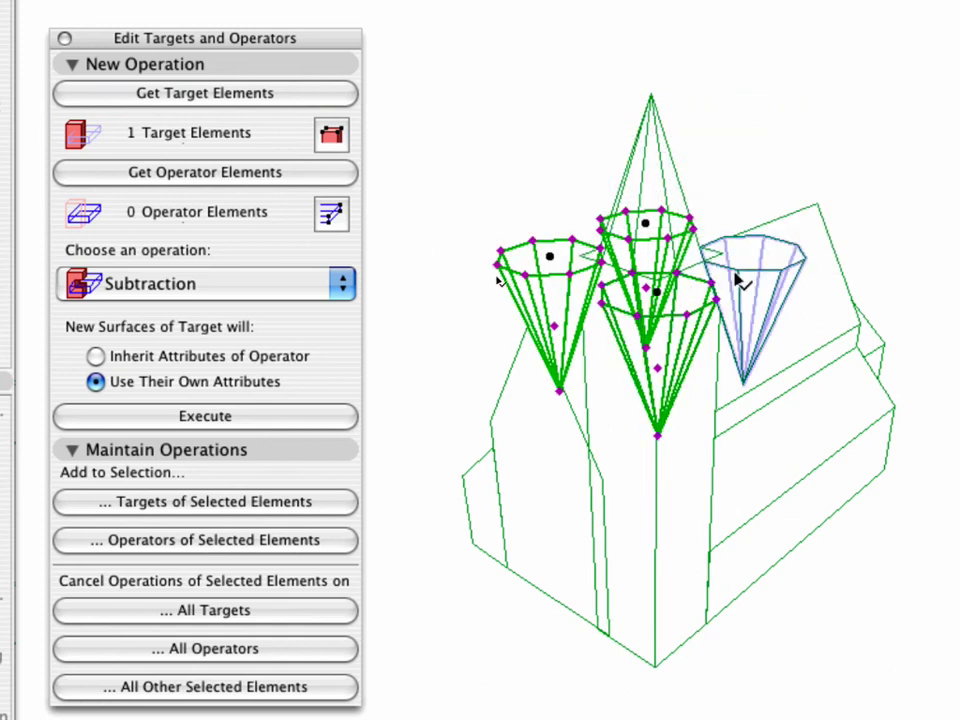
{"action": "left_click", "coordinate": [735, 280], "text": "shift"}
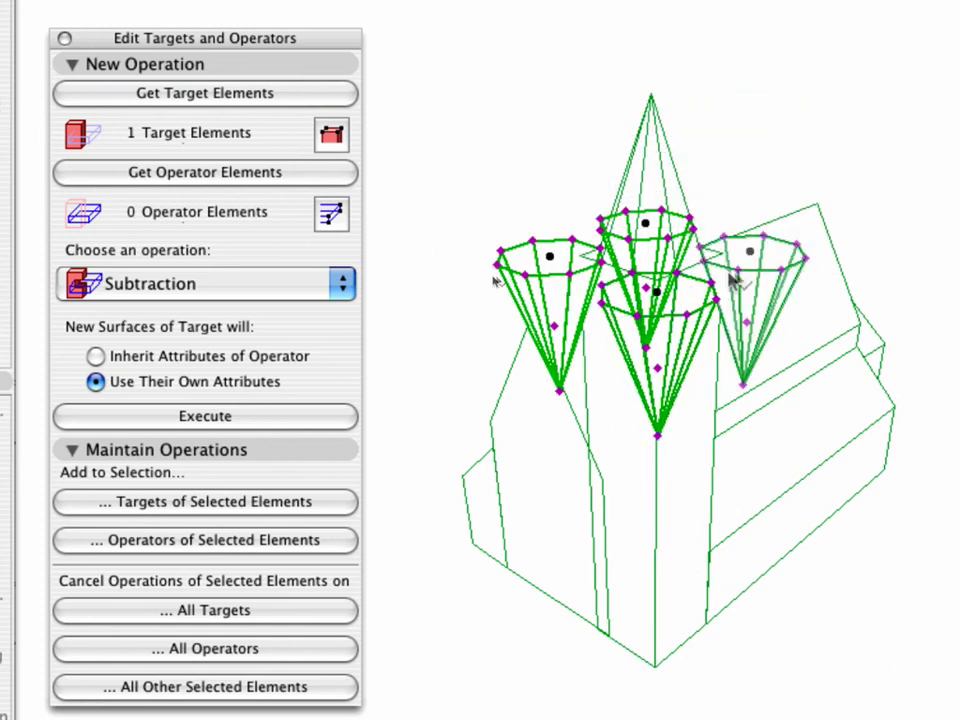
{"action": "left_click", "coordinate": [160, 182]}
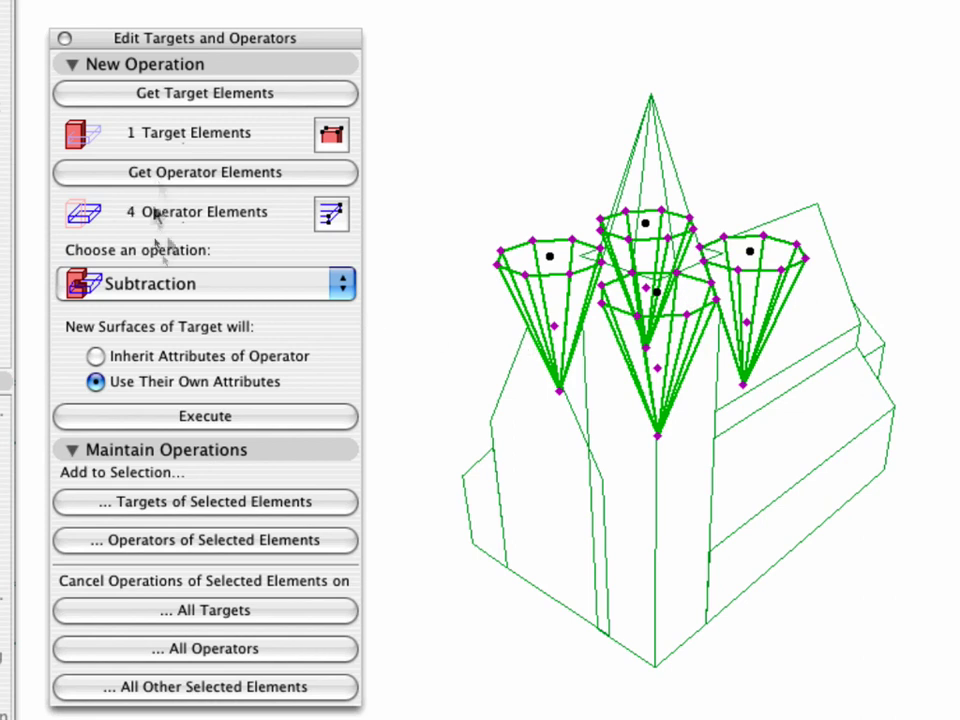
Execute a Subtraction to cut the pyramids out of the tower block.
{"action": "left_click", "coordinate": [175, 284]}
{"action": "left_click", "coordinate": [178, 285]}
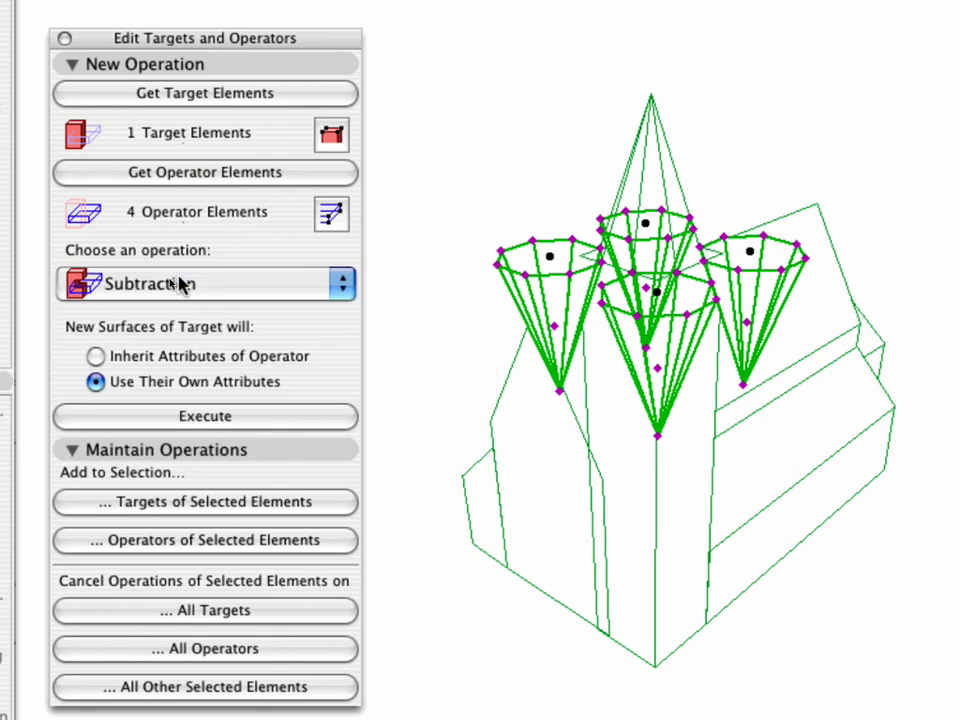
{"action": "left_click", "coordinate": [208, 412]}
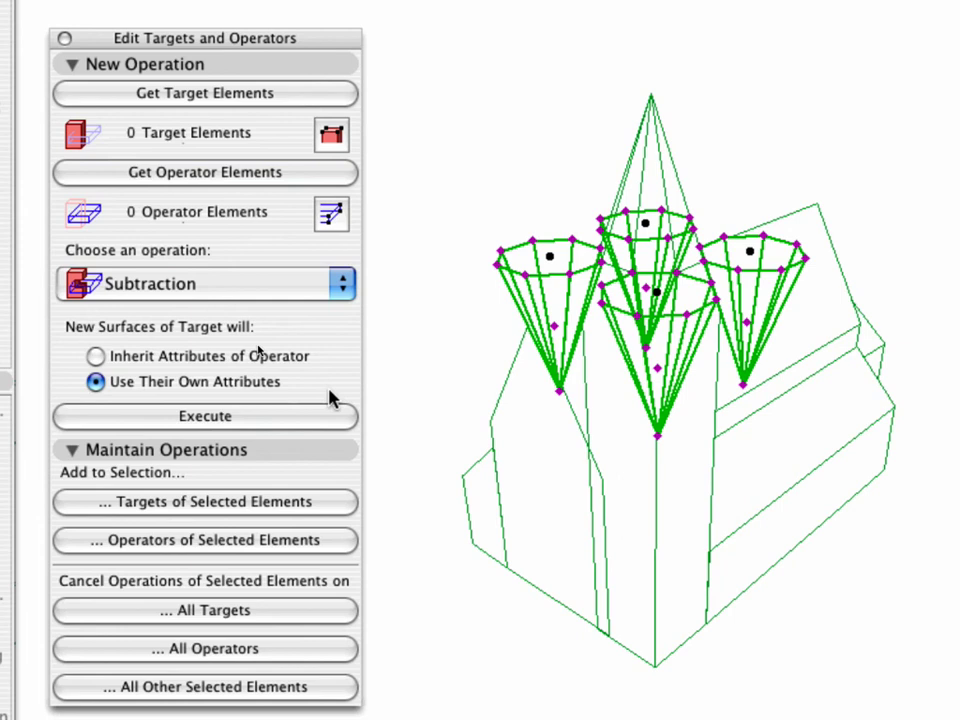
Hide the Operator elements layer in Layer Settings, leaving the tower's corners visibly cut.
{"action": "left_click", "coordinate": [391, 352]}
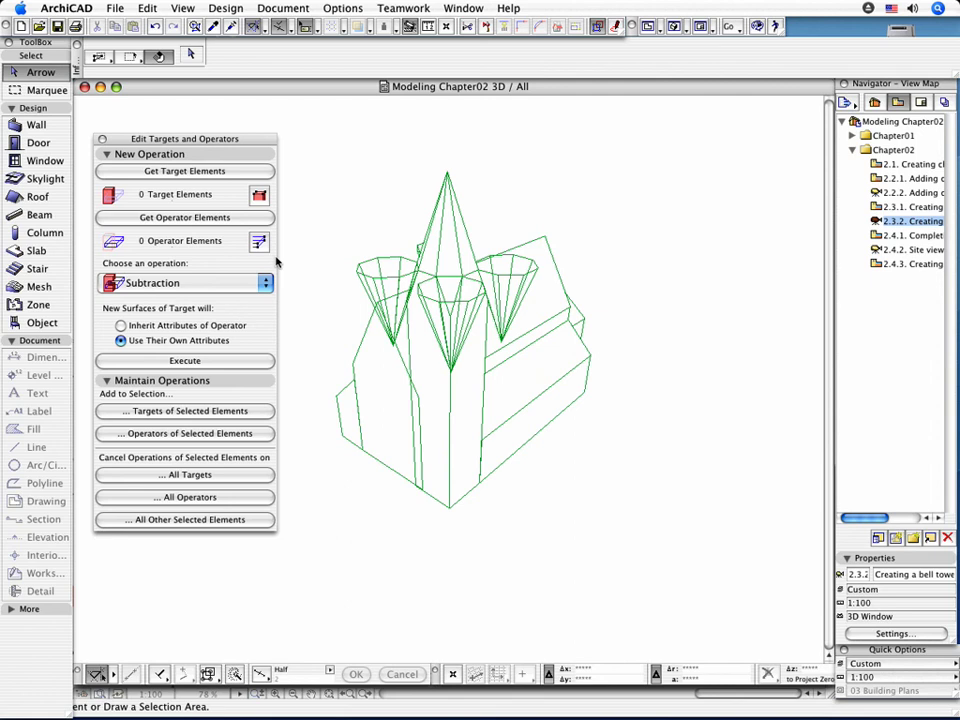
{"action": "key", "text": "super+l"}
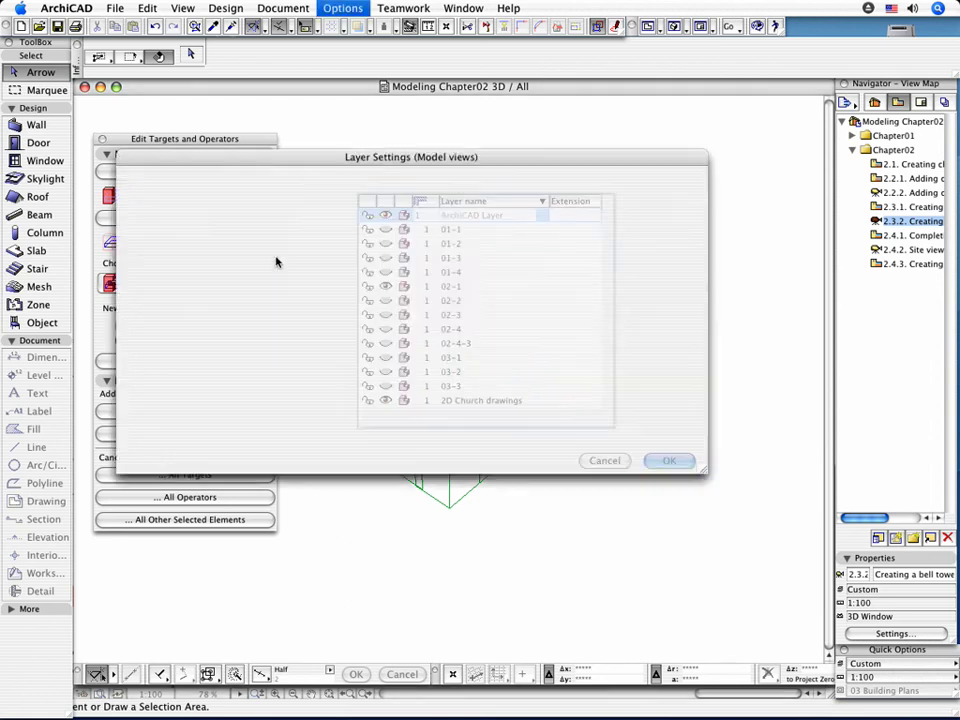
{"action": "scroll", "coordinate": [449, 386], "scroll_direction": "down", "scroll_amount": 7}
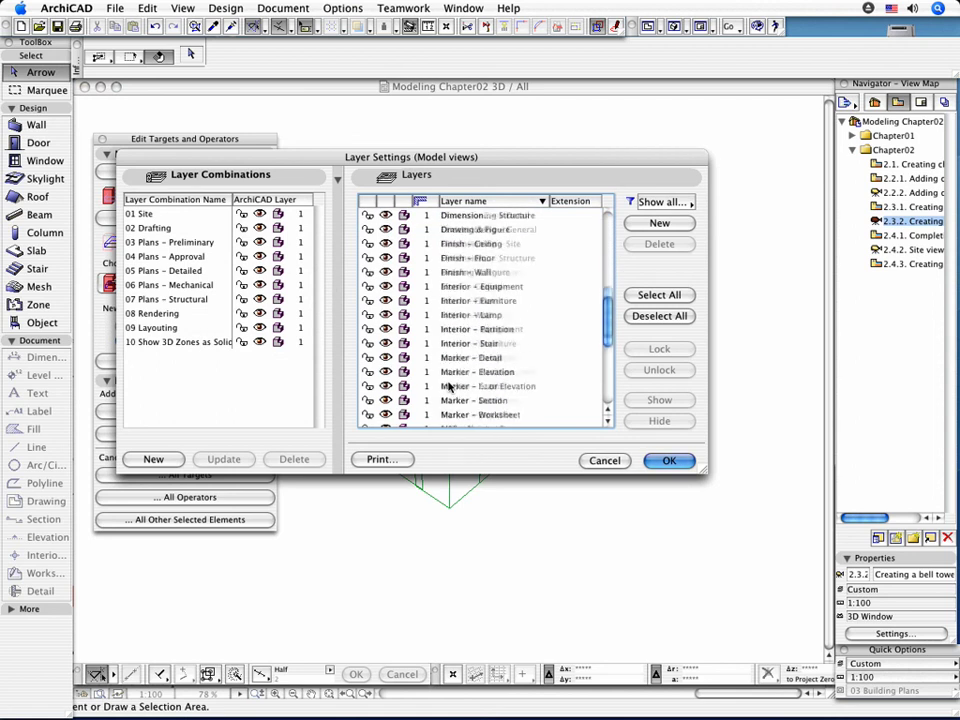
{"action": "left_click", "coordinate": [382, 385]}
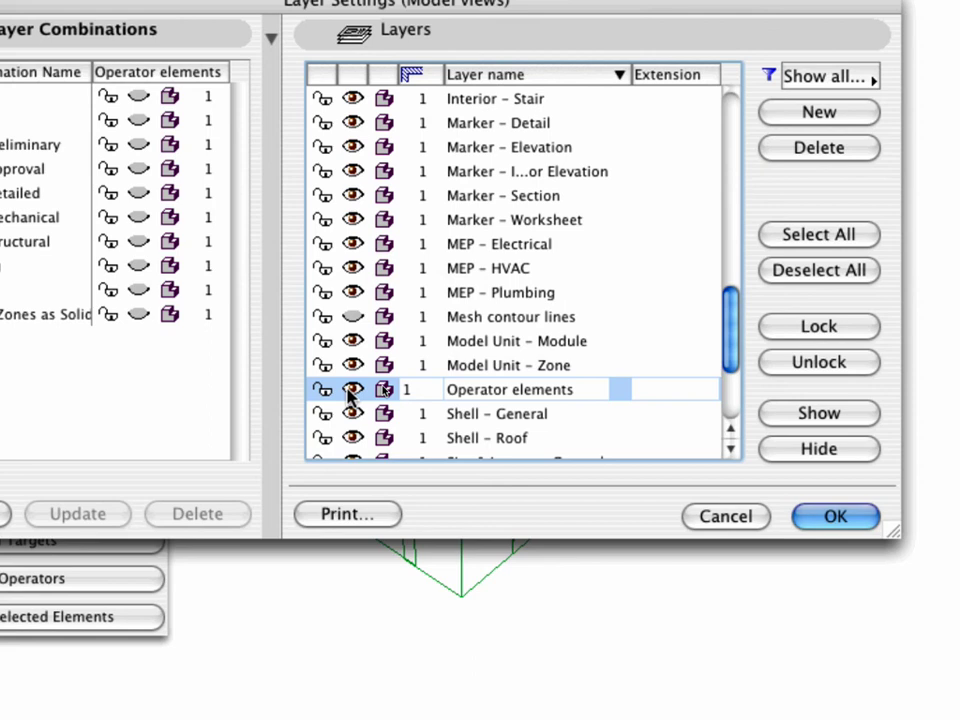
{"action": "left_click", "coordinate": [351, 391]}
{"action": "left_click", "coordinate": [835, 516]}
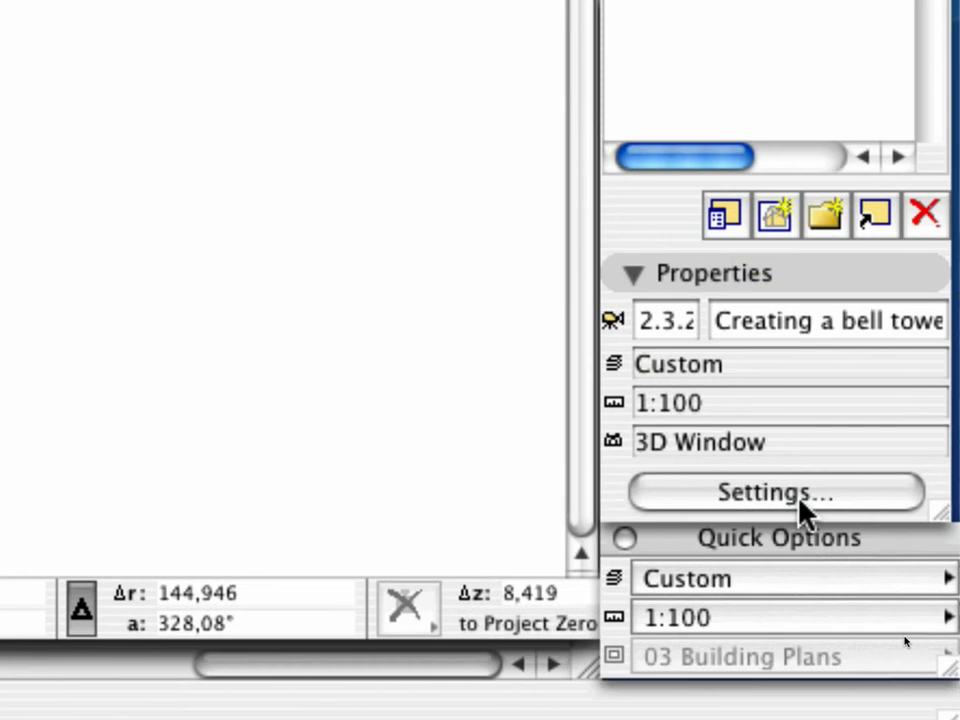
Update saved view 'Creating a bell tower' with the current 3D window's settings.
{"action": "left_click", "coordinate": [803, 512]}
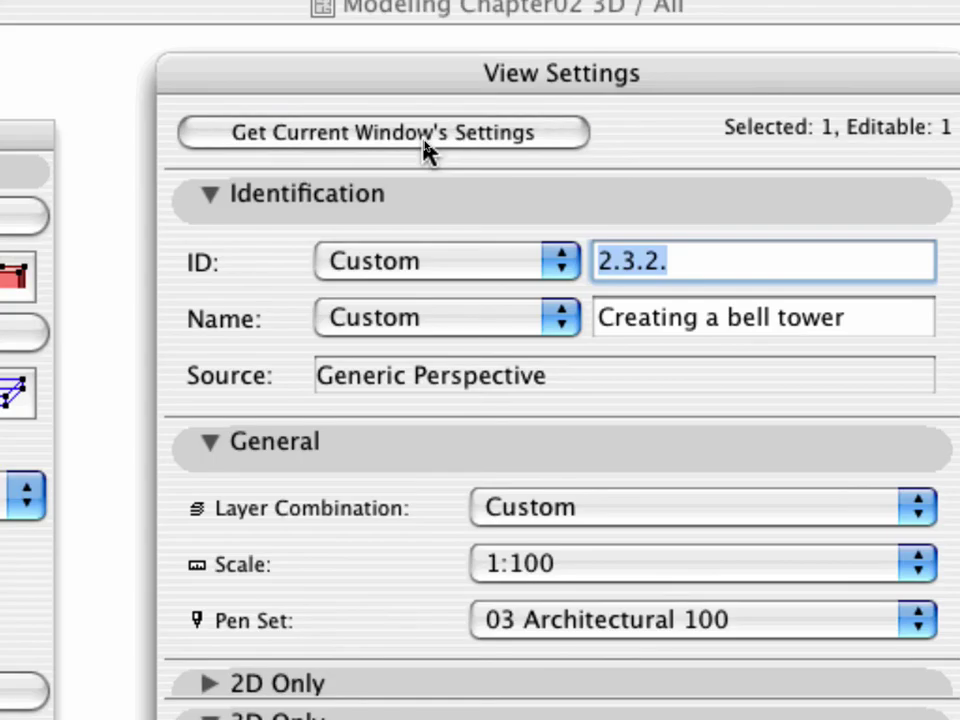
{"action": "left_click", "coordinate": [425, 142]}
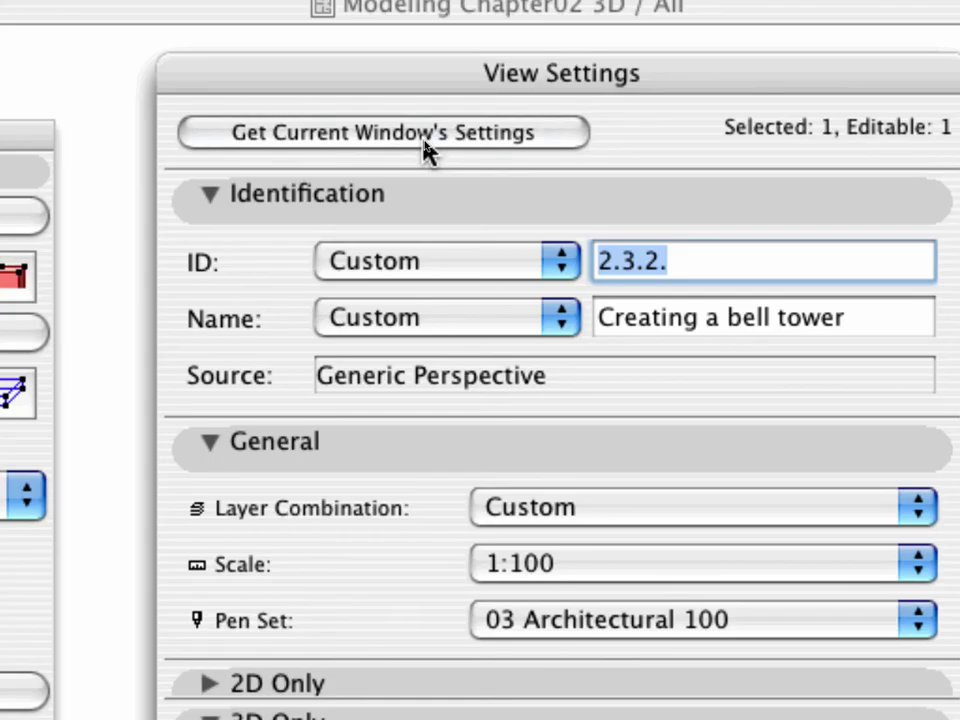